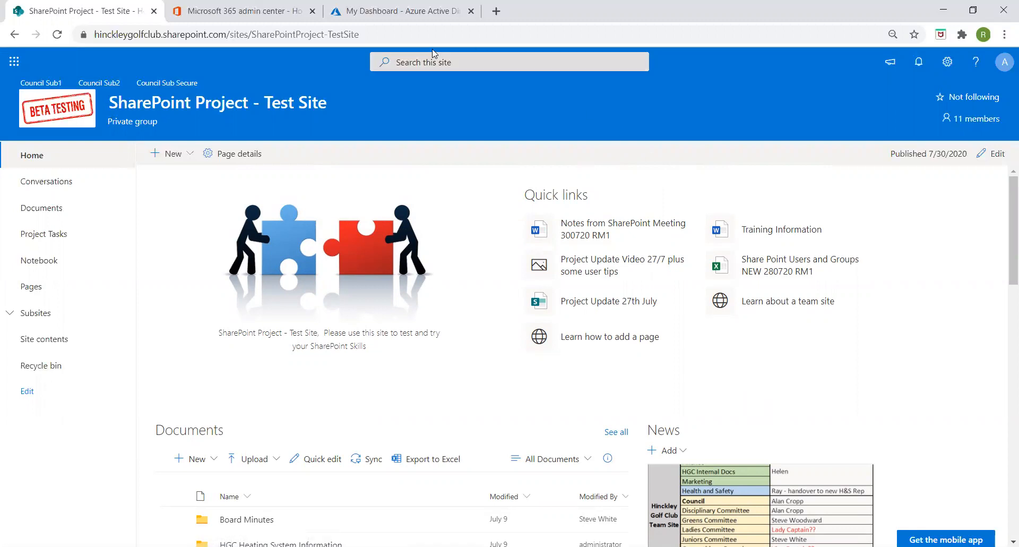
# - Open the All users list in Azure AD and start a new guest user invitation
pyautogui.click(420, 14)
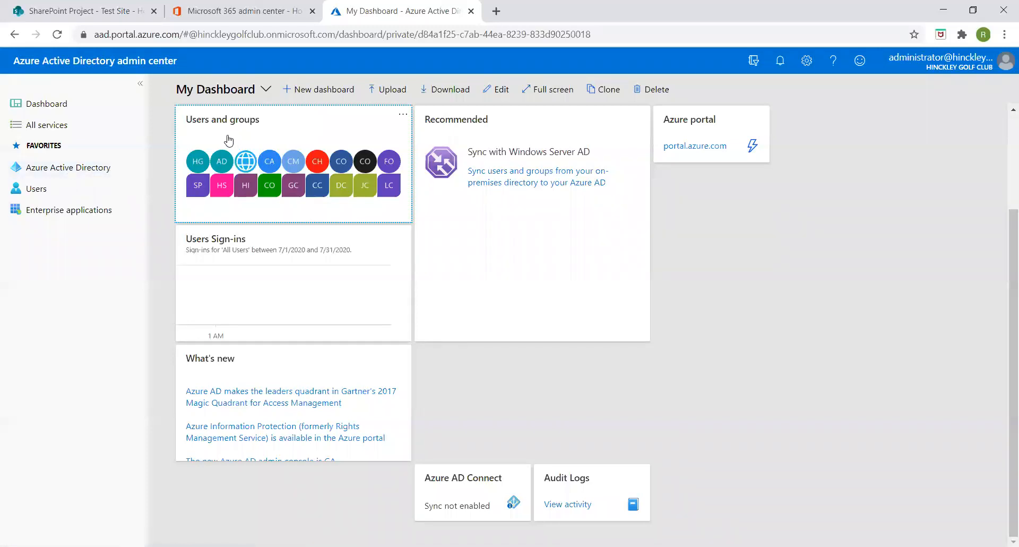
pyautogui.click(34, 190)
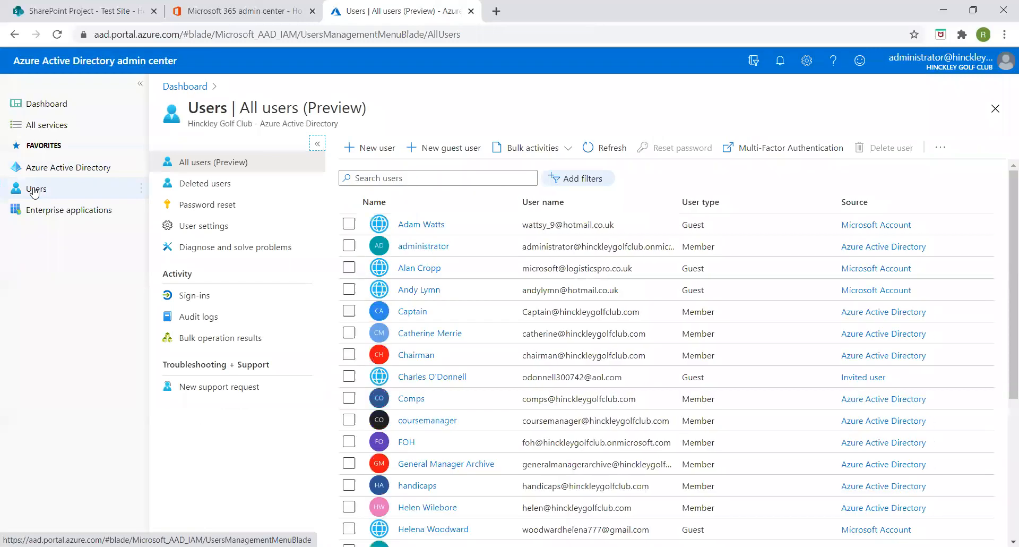
pyautogui.scroll(-5, 433, 270)
pyautogui.scroll(5, 433, 271)
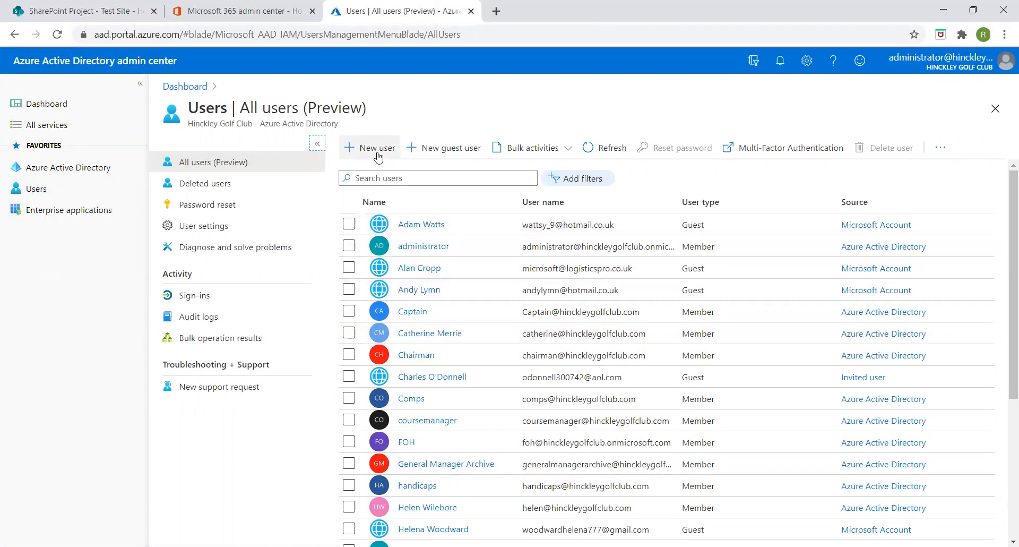
pyautogui.click(441, 153)
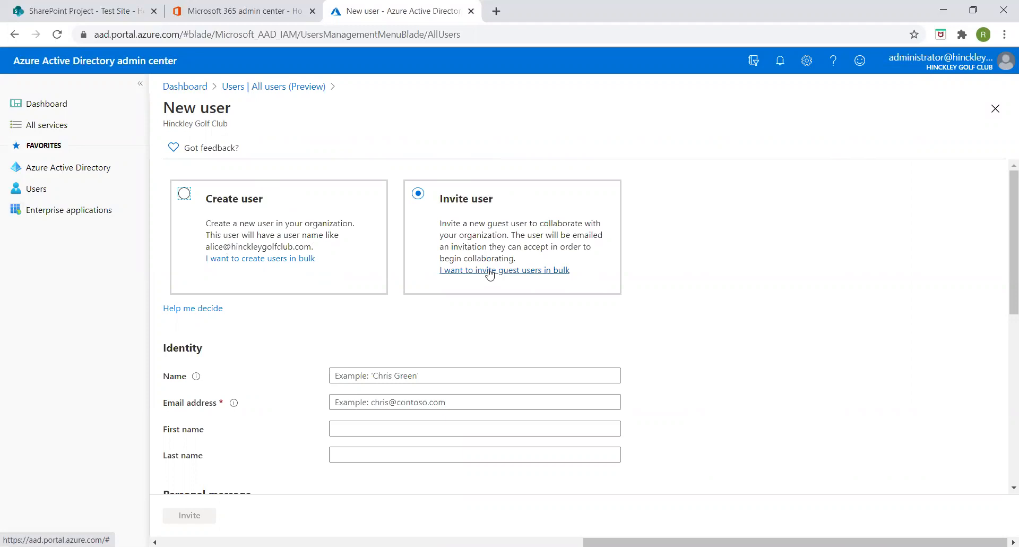
pyautogui.scroll(-3, 489, 273)
pyautogui.click(342, 242)
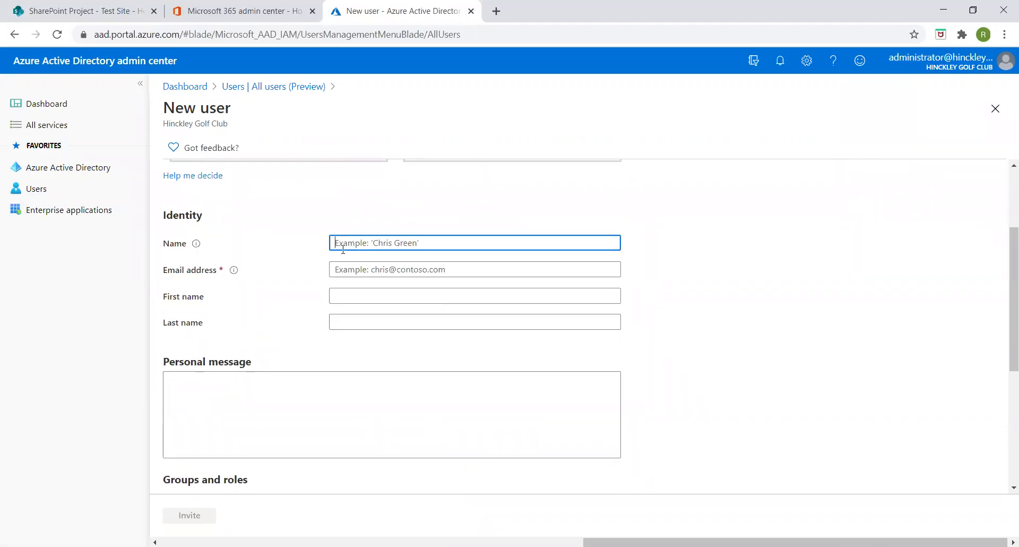
pyautogui.click(342, 268)
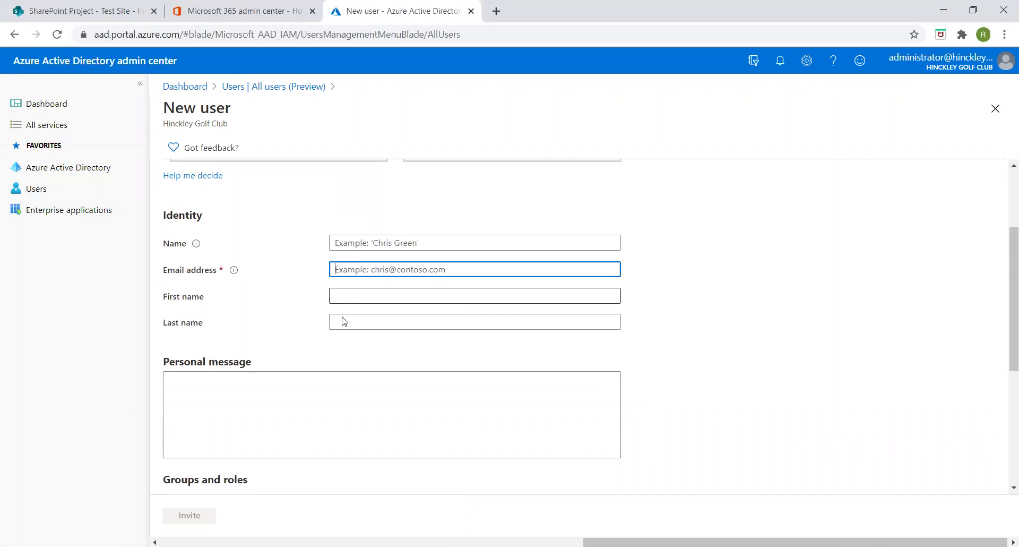
pyautogui.scroll(-1, 220, 425)
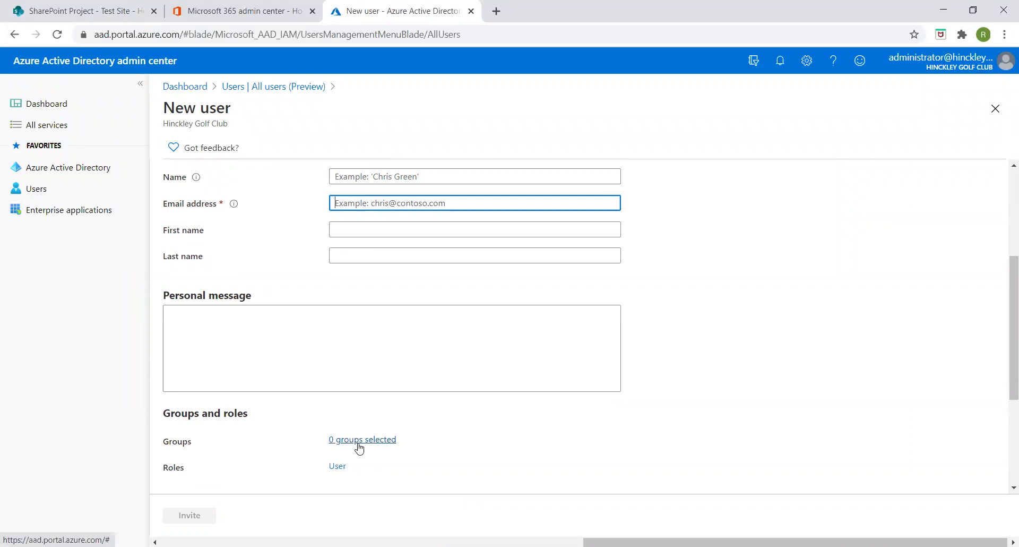
pyautogui.scroll(-2, 358, 443)
pyautogui.scroll(-1, 319, 391)
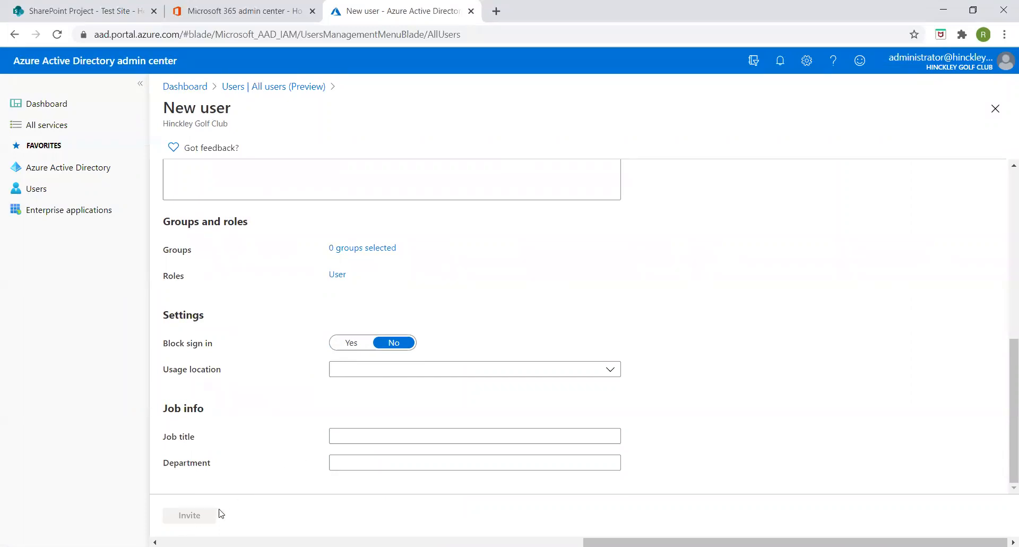
pyautogui.scroll(7, 571, 319)
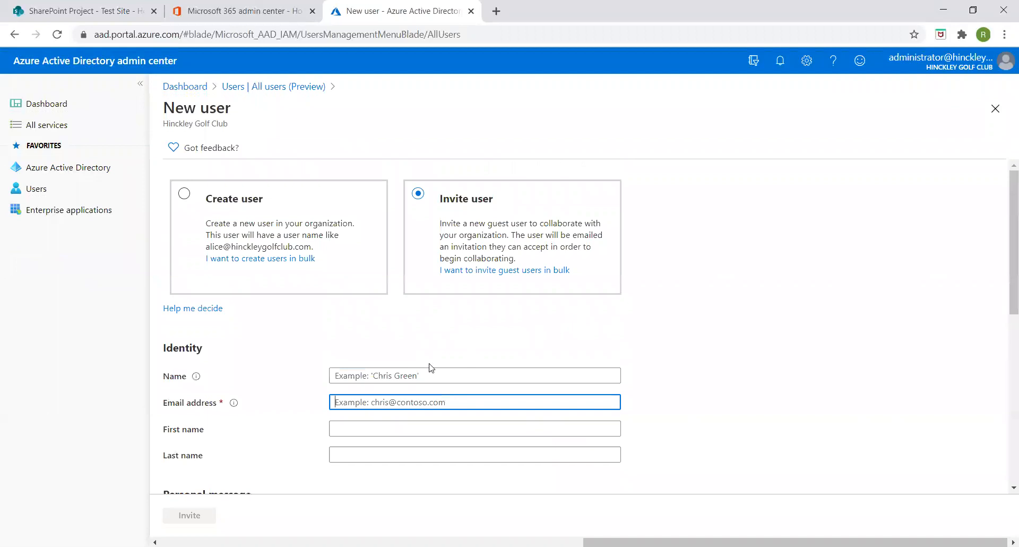
# - Enter the guest's display name and e-mail address in the Identity fields, correcting the domain to .com
pyautogui.click(349, 375)
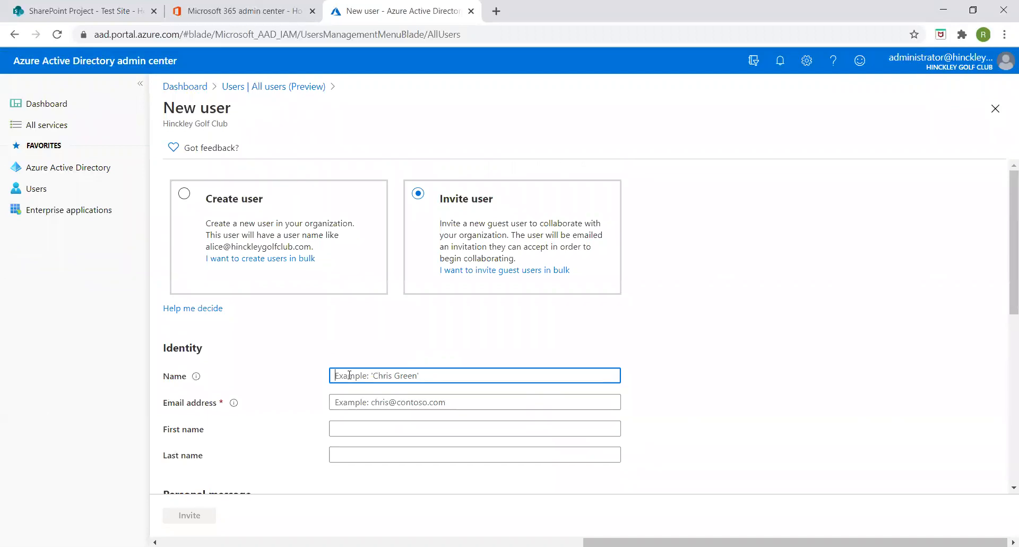
pyautogui.write('Joe Blogg')
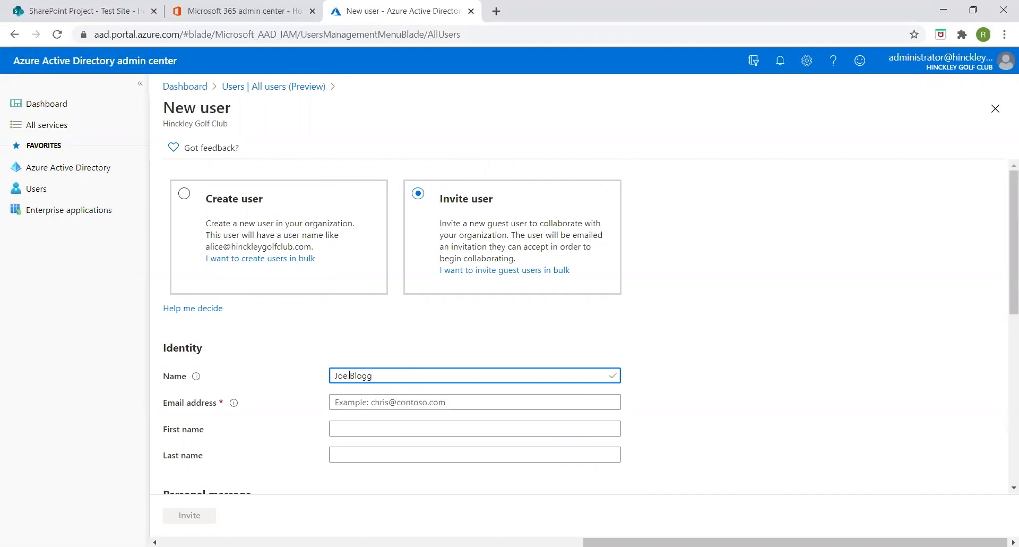
pyautogui.click(345, 402)
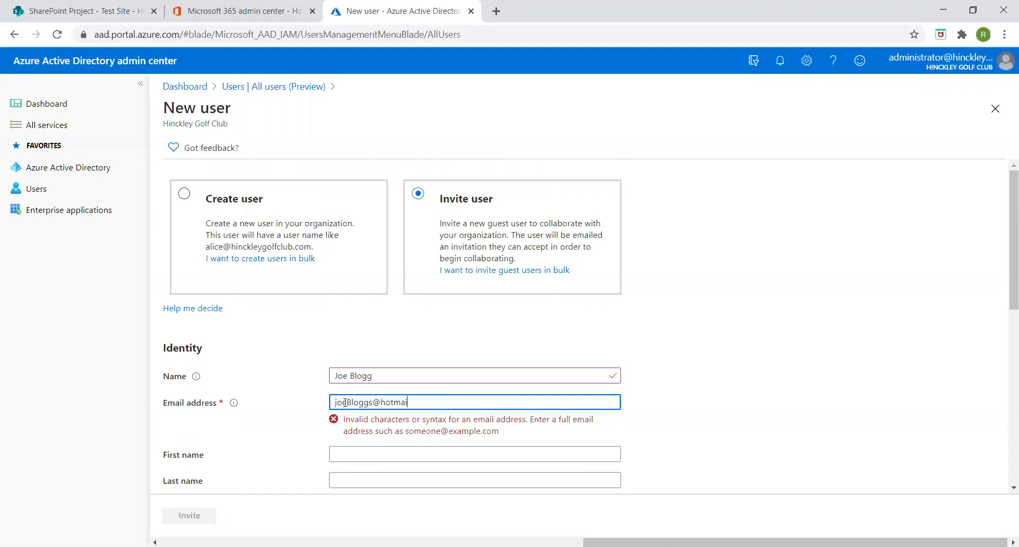
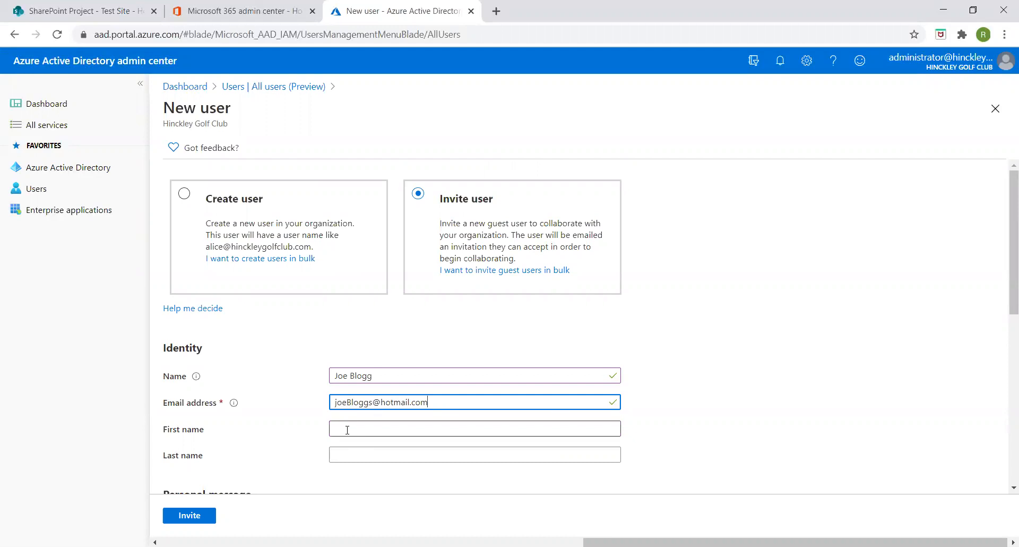
pyautogui.click(350, 441)
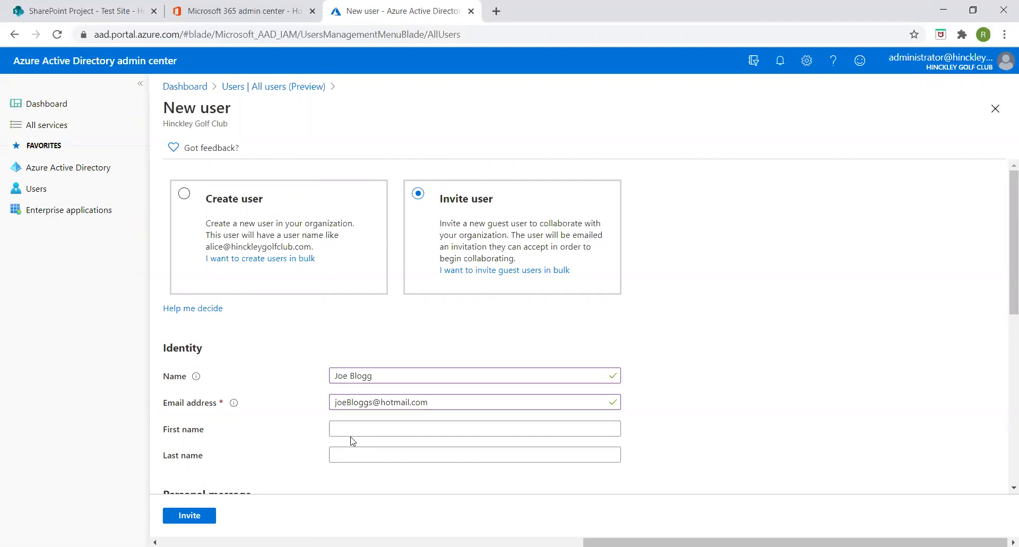
# - Fill in the guest's first and last names and add a short personal welcome message
pyautogui.click(348, 429)
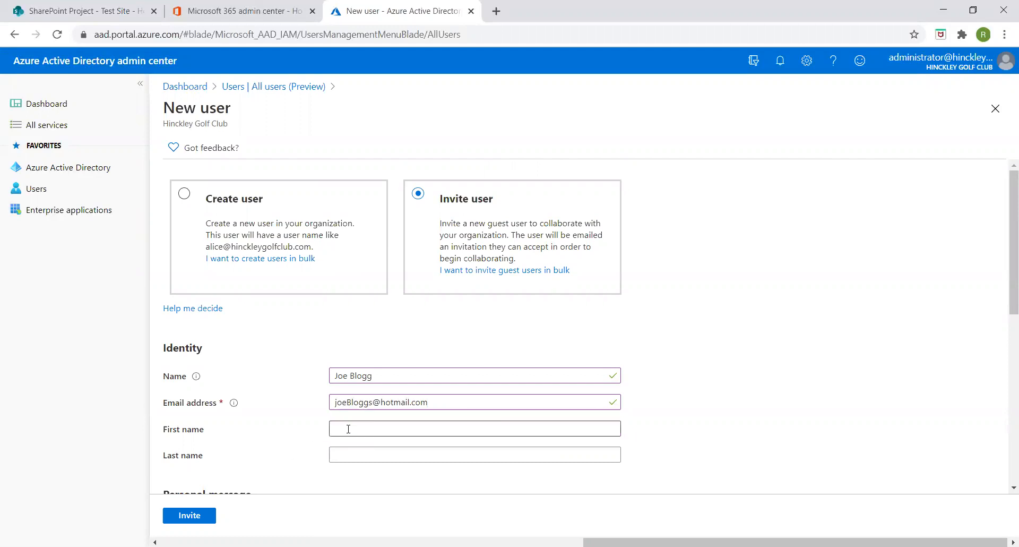
pyautogui.write('Joe')
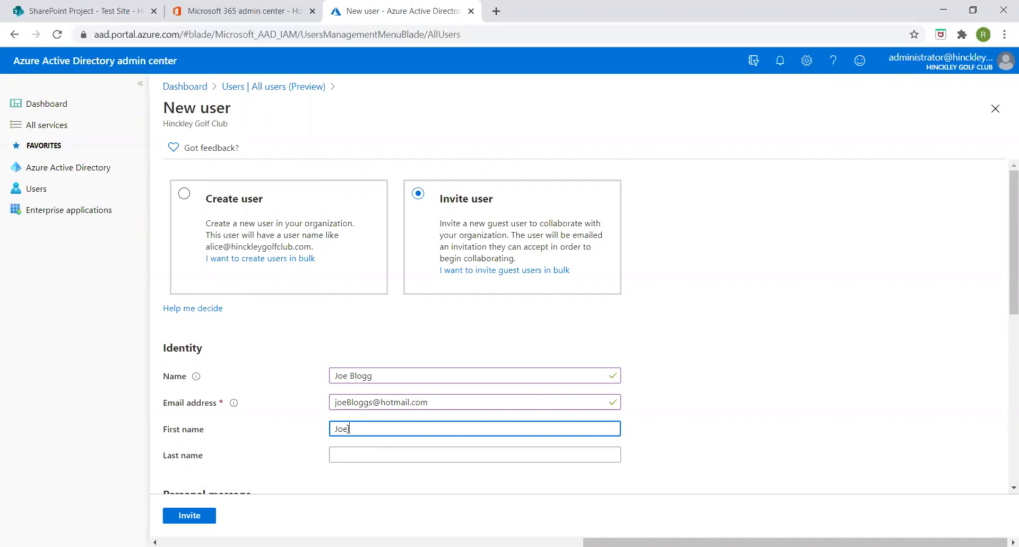
pyautogui.click(339, 454)
pyautogui.write('Bloggs')
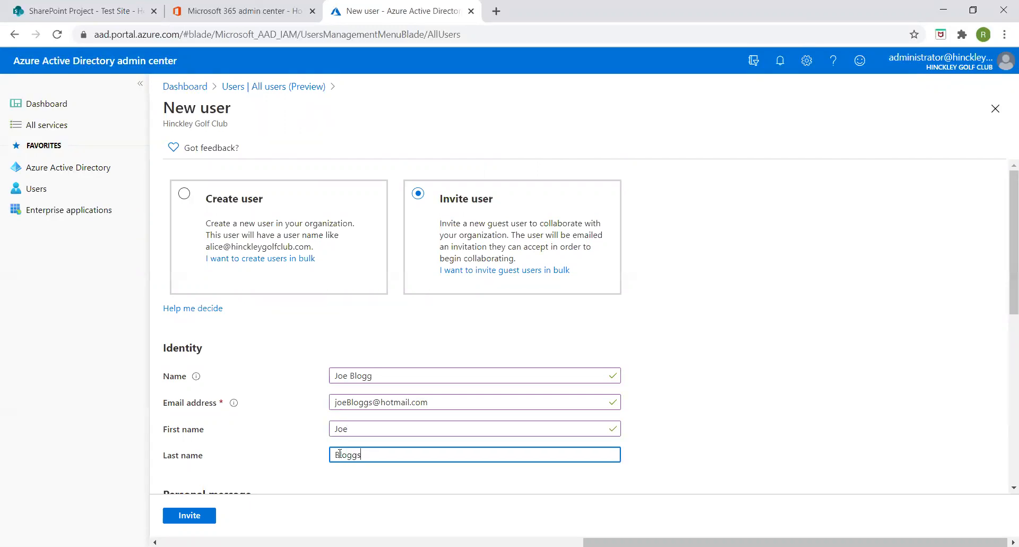
pyautogui.scroll(-3, 317, 399)
pyautogui.click(245, 340)
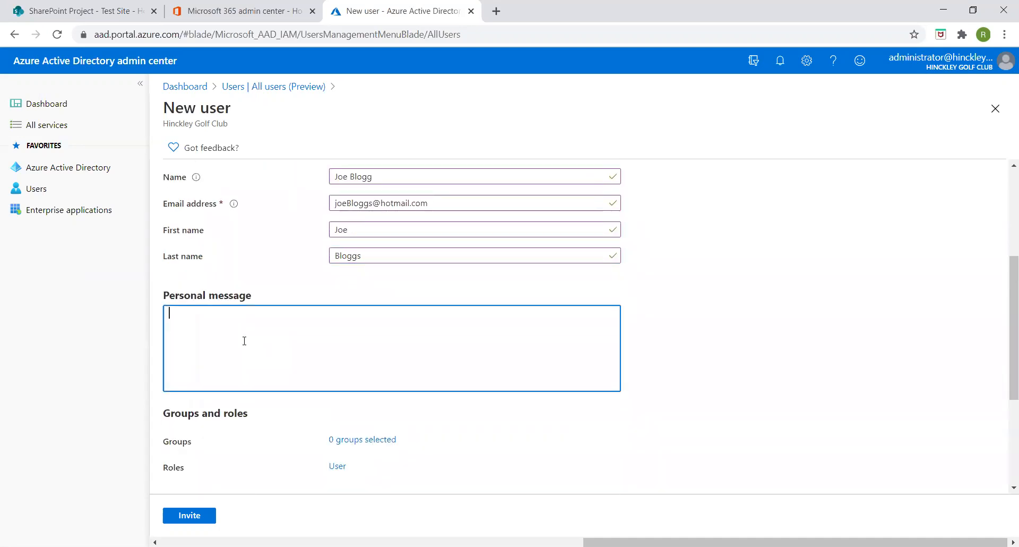
pyautogui.write('Welcome Joe')
# - Add the invited guest to the Board of Directors group, then return to the All users list
pyautogui.click(358, 440)
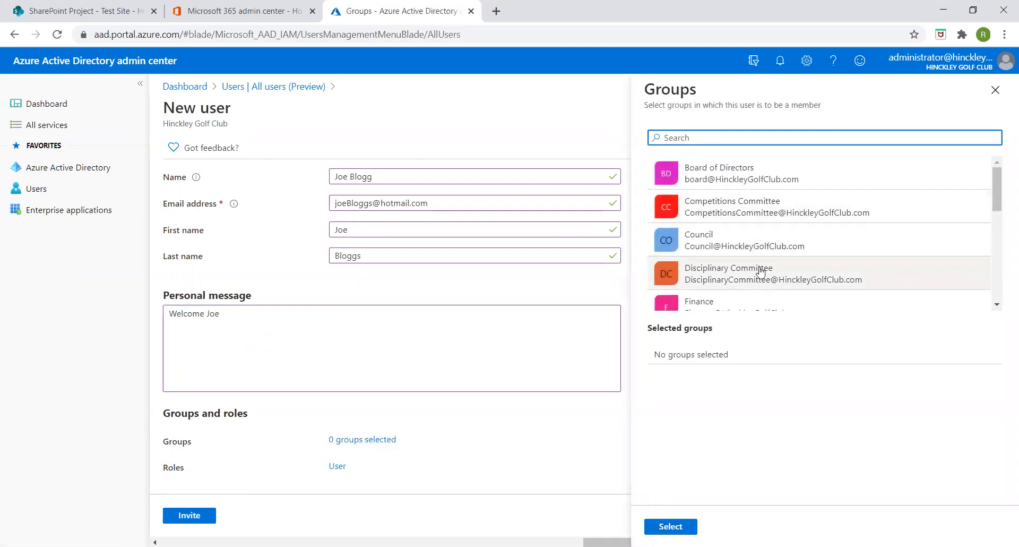
pyautogui.click(731, 175)
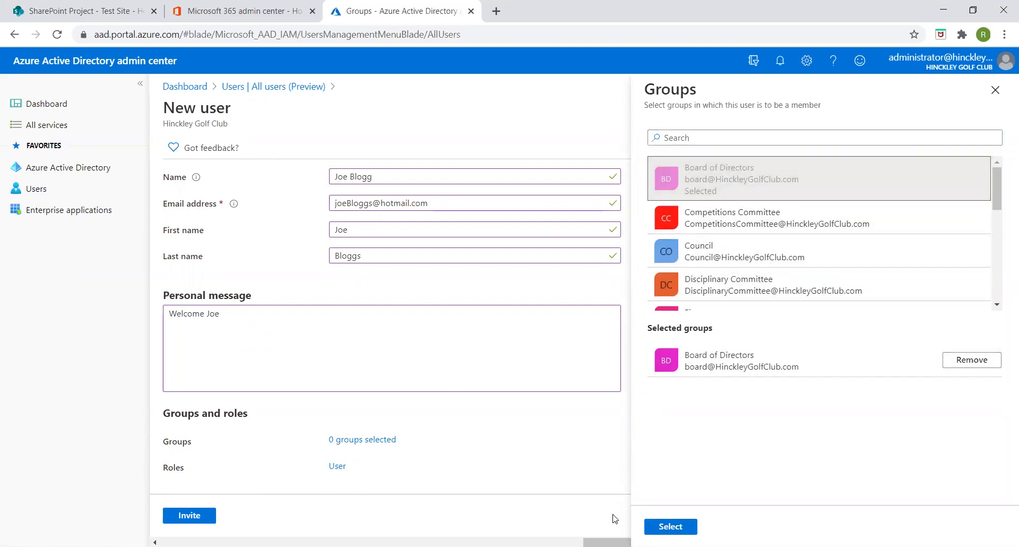
pyautogui.click(661, 527)
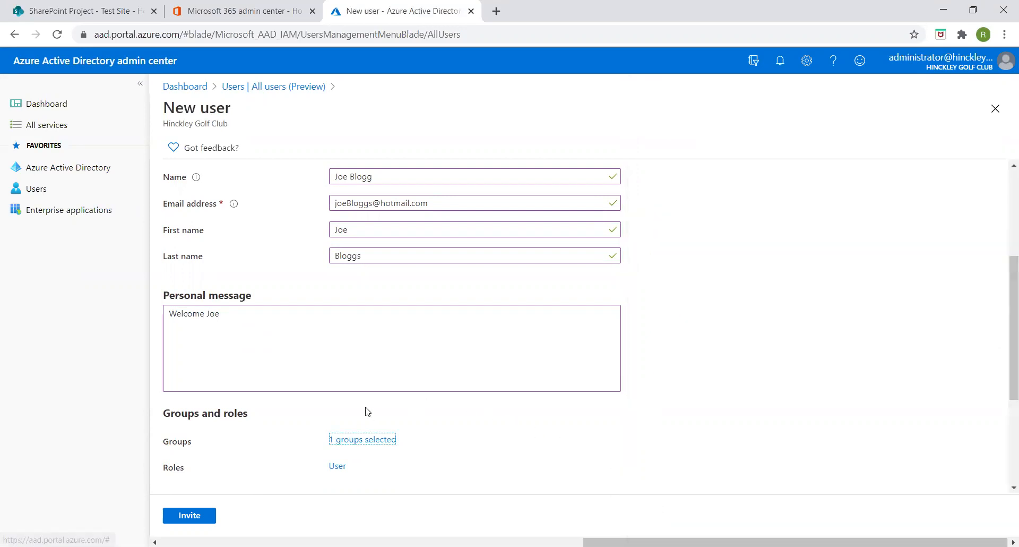
pyautogui.scroll(-3, 364, 410)
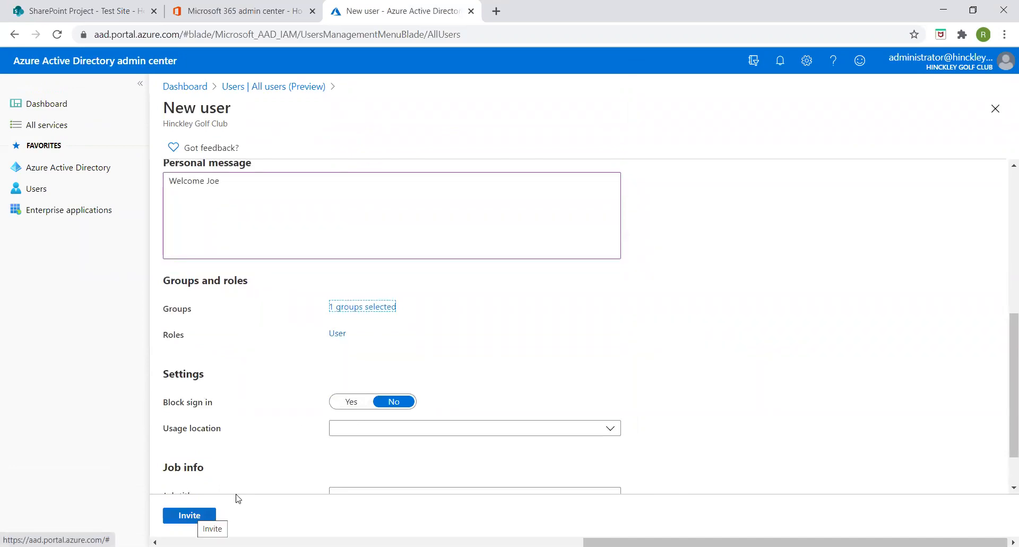
pyautogui.scroll(5, 533, 387)
pyautogui.scroll(1, 537, 387)
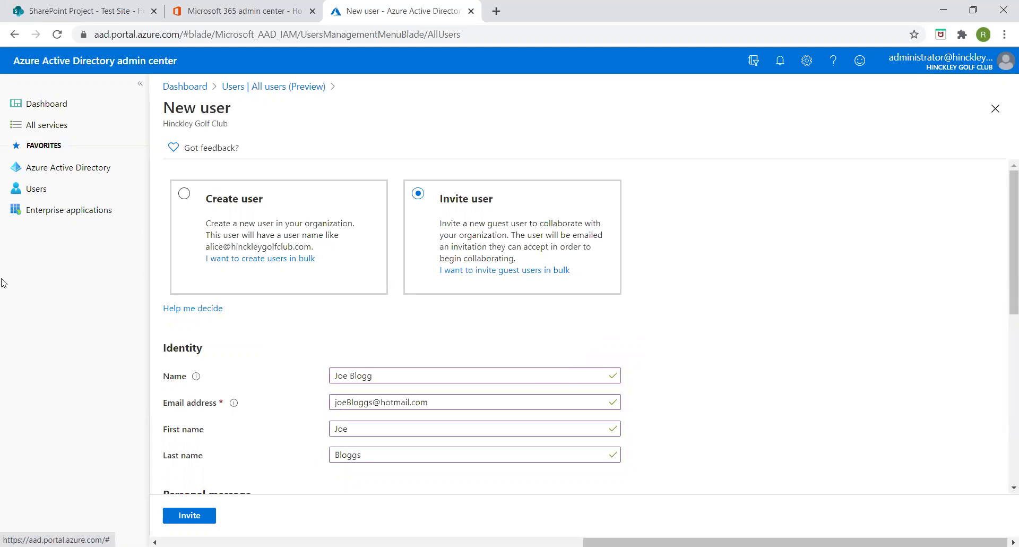
pyautogui.click(36, 189)
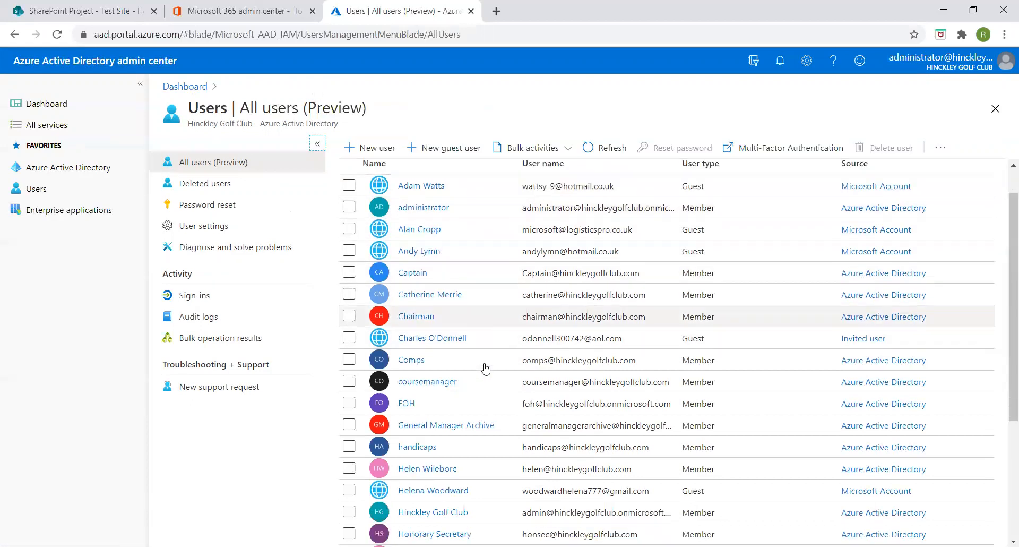
# - Scroll through All users and open the existing guest user's profile
pyautogui.scroll(-3, 484, 366)
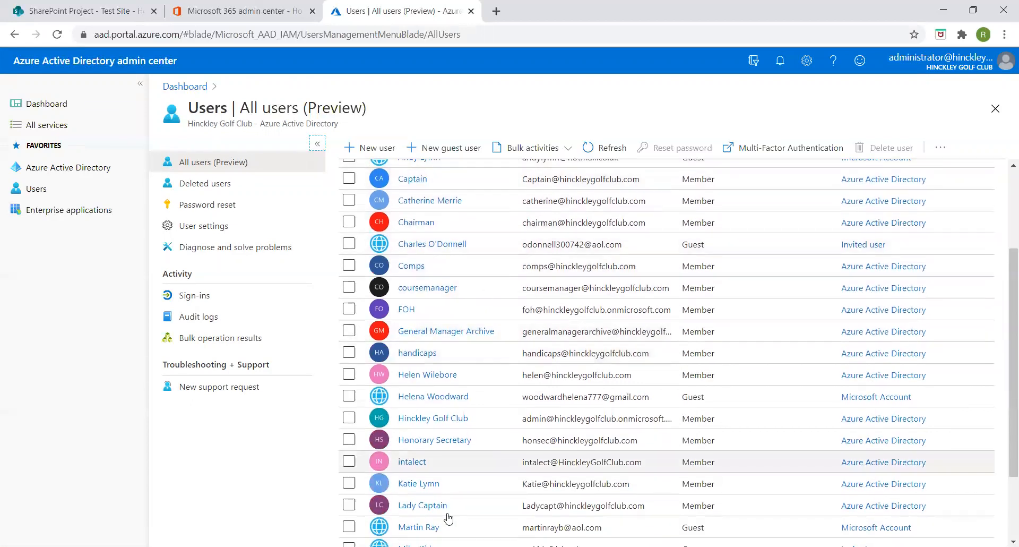
pyautogui.scroll(3, 462, 365)
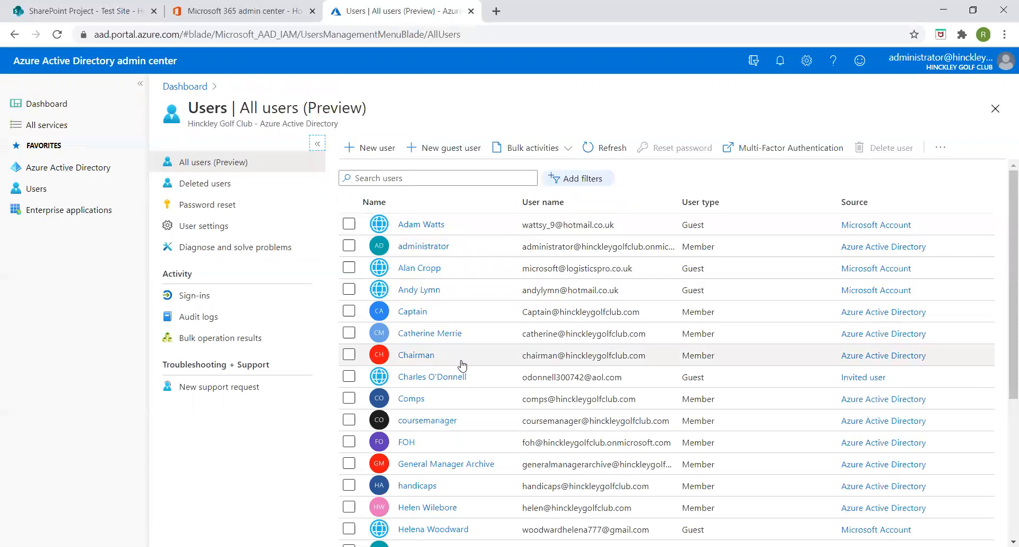
pyautogui.scroll(-3, 433, 278)
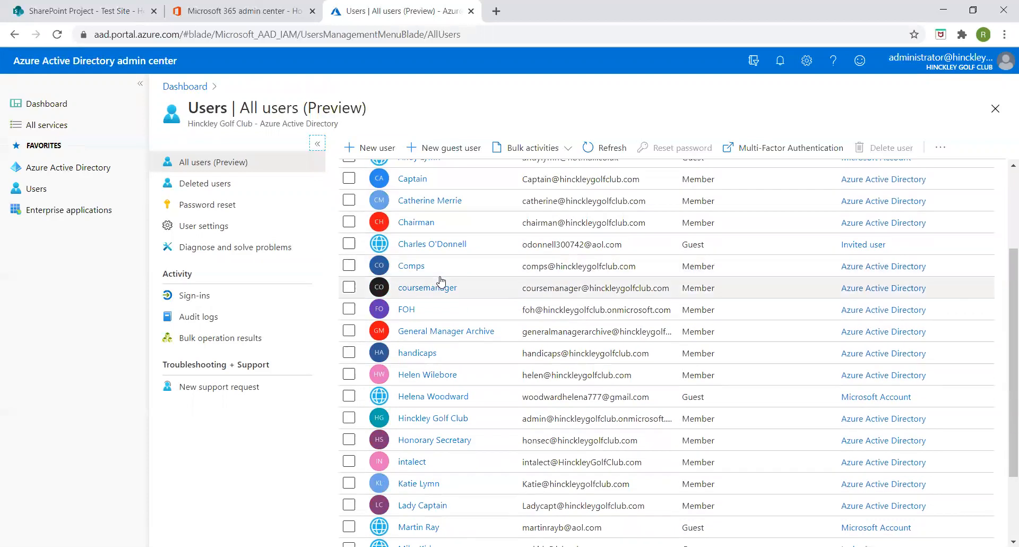
pyautogui.scroll(1, 441, 282)
pyautogui.scroll(2, 446, 287)
pyautogui.scroll(-5, 453, 296)
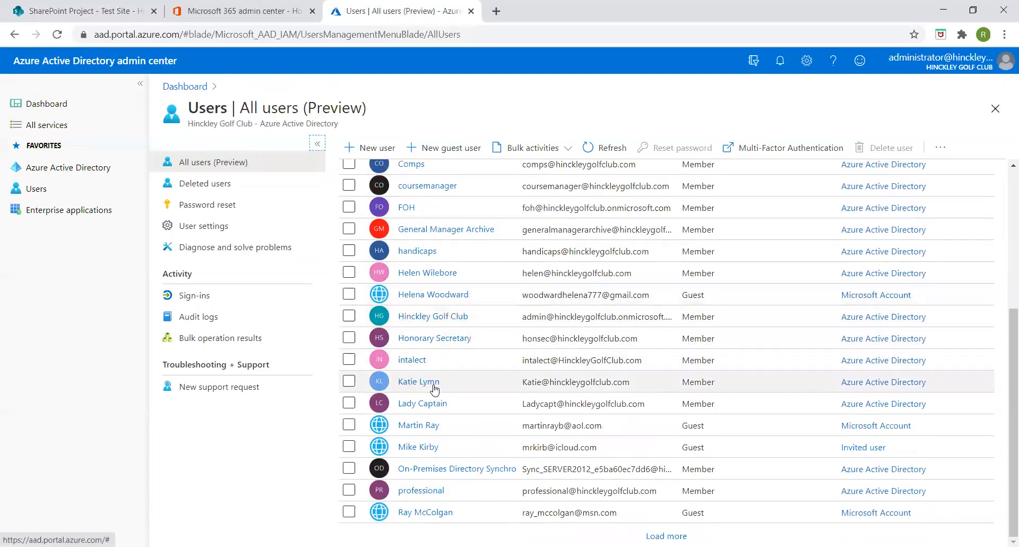
pyautogui.click(433, 512)
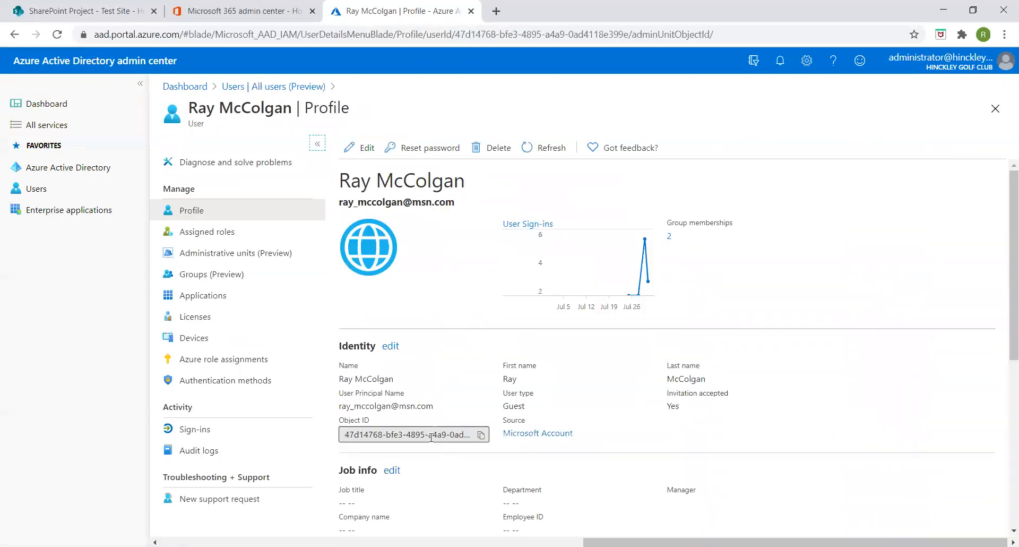
# - View the guest's Groups (Preview) page, toggling Seniors Committee, and open Add memberships
pyautogui.click(192, 276)
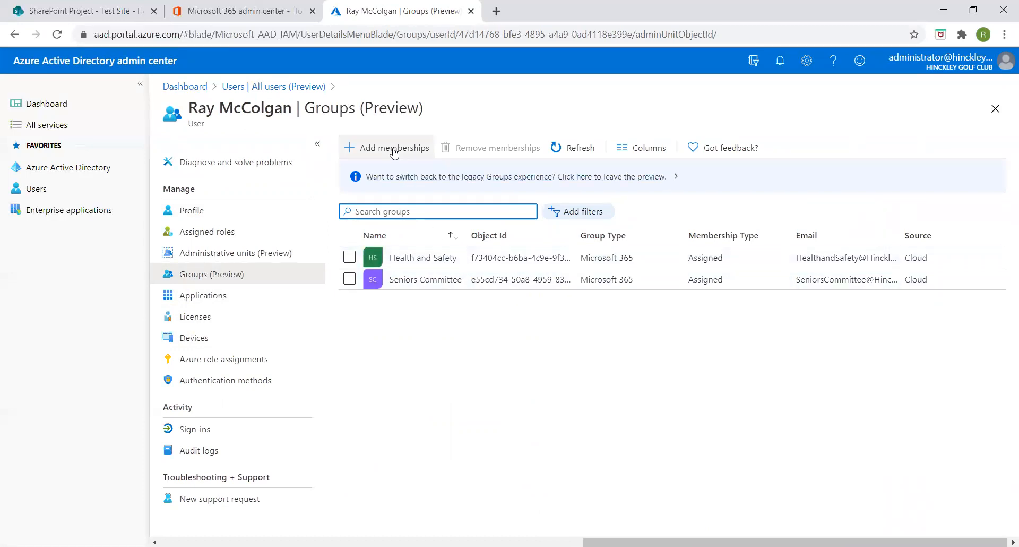
pyautogui.click(349, 279)
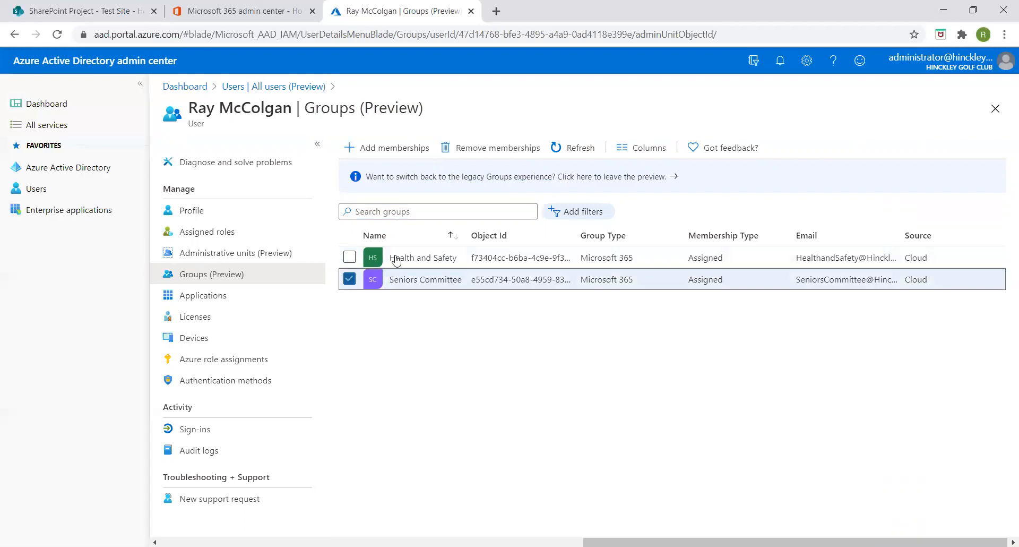
pyautogui.click(349, 279)
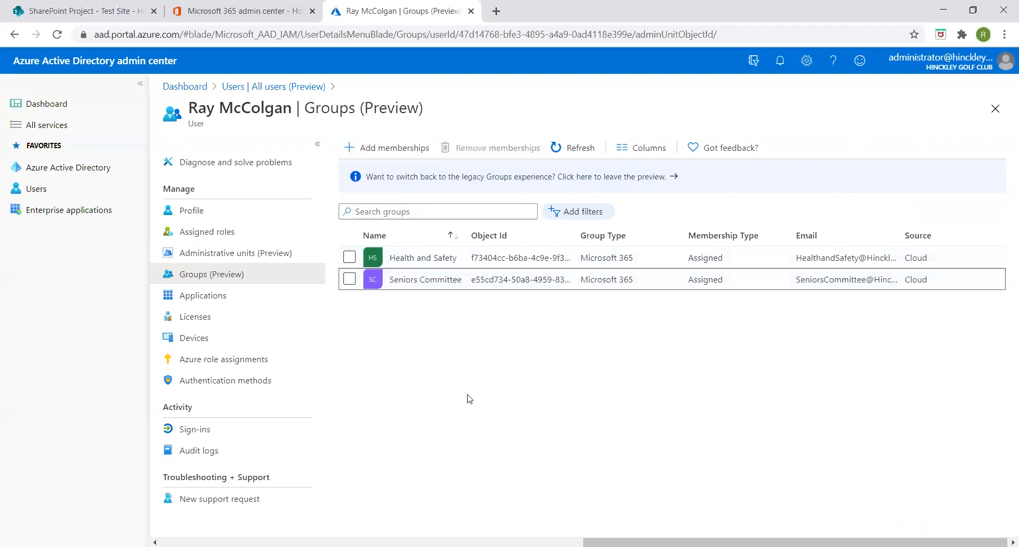
pyautogui.click(398, 149)
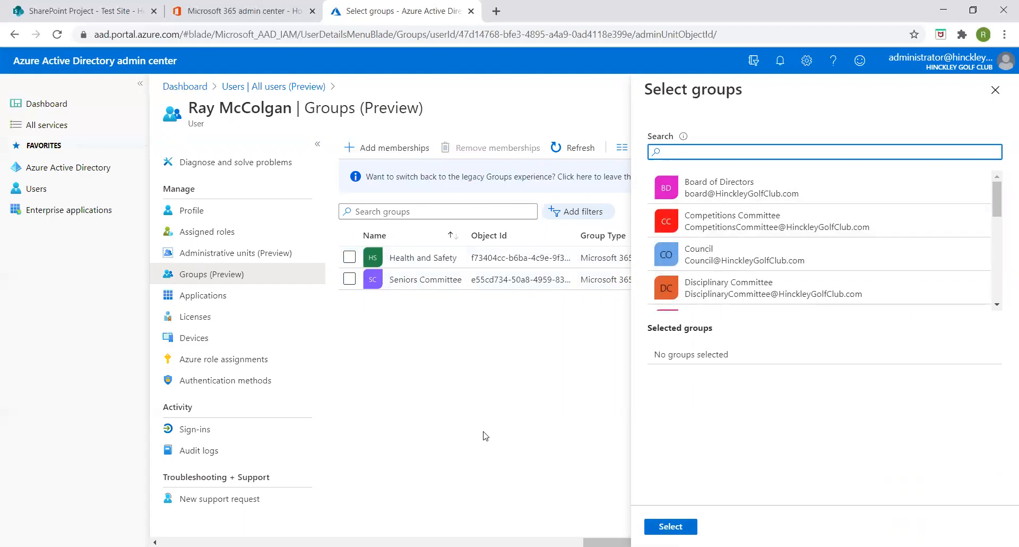
# - Close the Select groups panel without adding the guest to any group
pyautogui.click(995, 91)
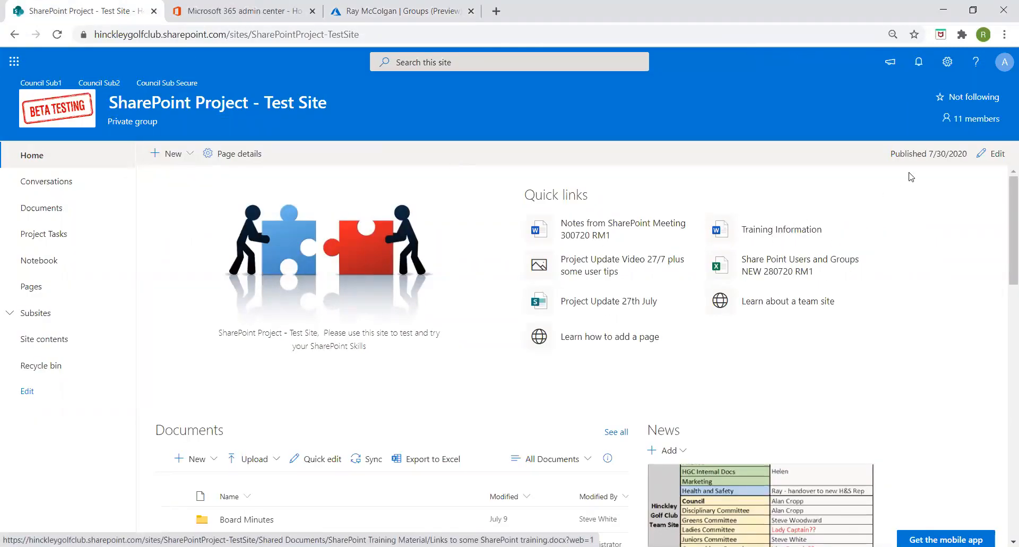
# - Open the test site's Group membership panel from the members count and scroll through its members
pyautogui.click(969, 125)
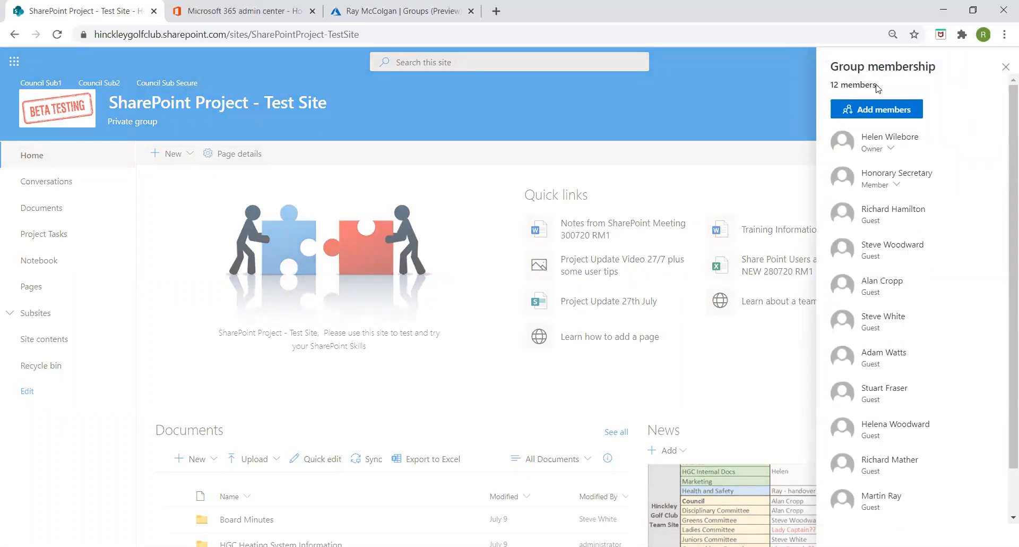
pyautogui.scroll(-1, 881, 96)
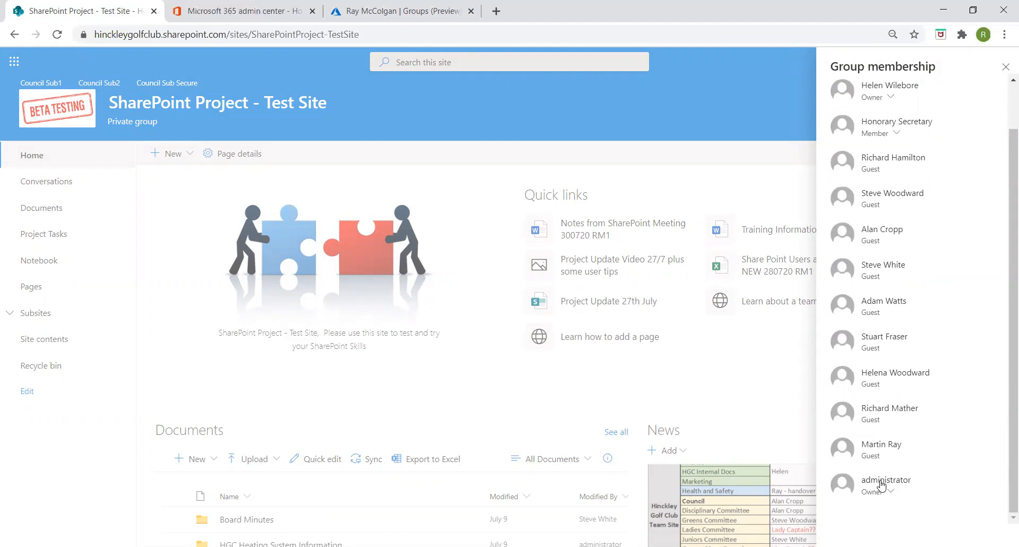
pyautogui.moveTo(883, 482)
# - Look up the administrator account's Groups (Preview) page in Azure AD, then go back to SharePoint
pyautogui.click(396, 12)
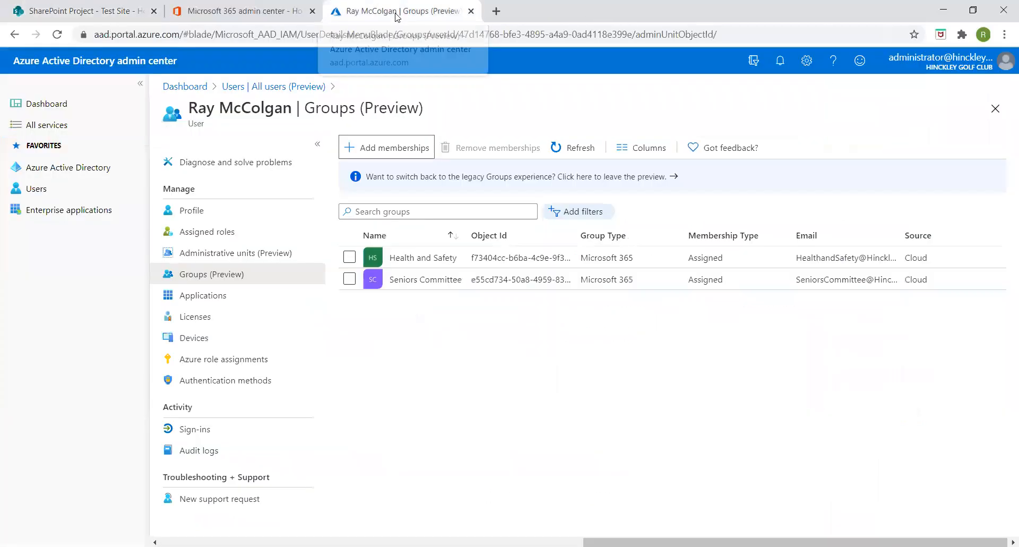
pyautogui.click(35, 196)
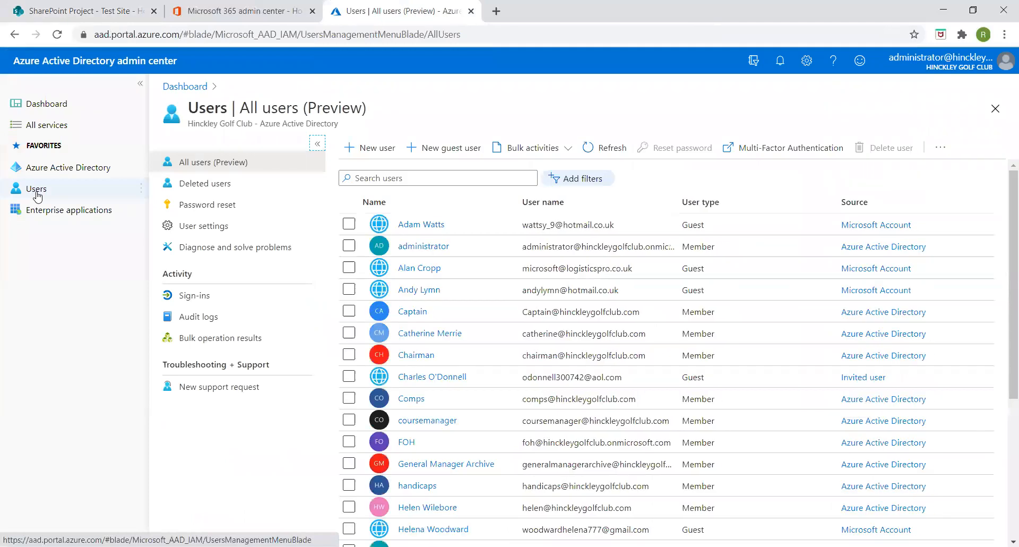
pyautogui.click(428, 247)
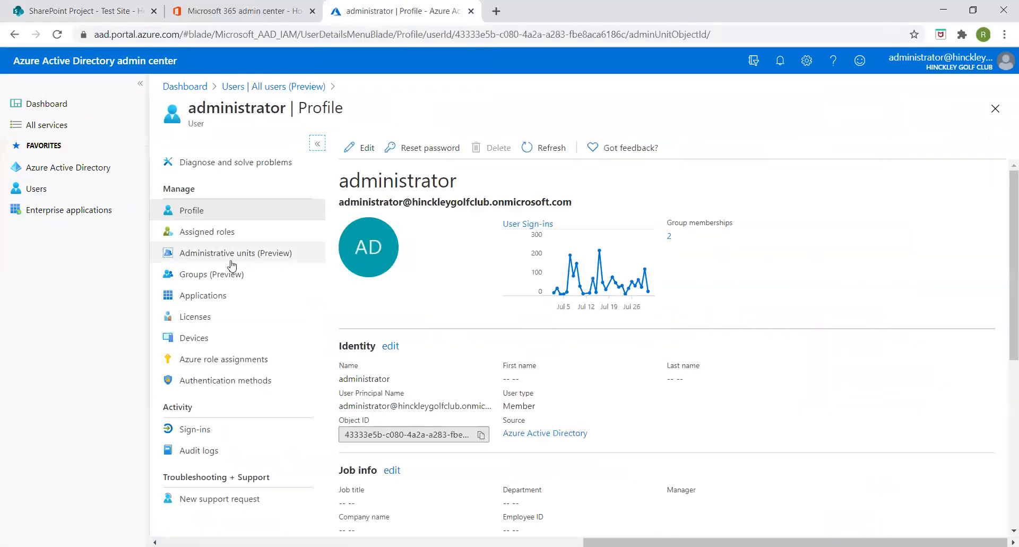
pyautogui.click(194, 274)
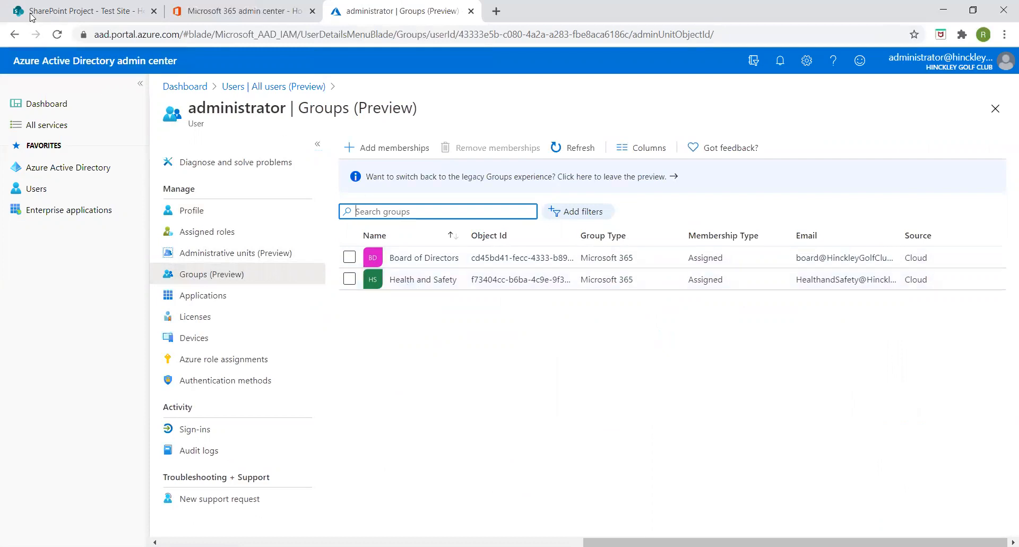
pyautogui.click(46, 13)
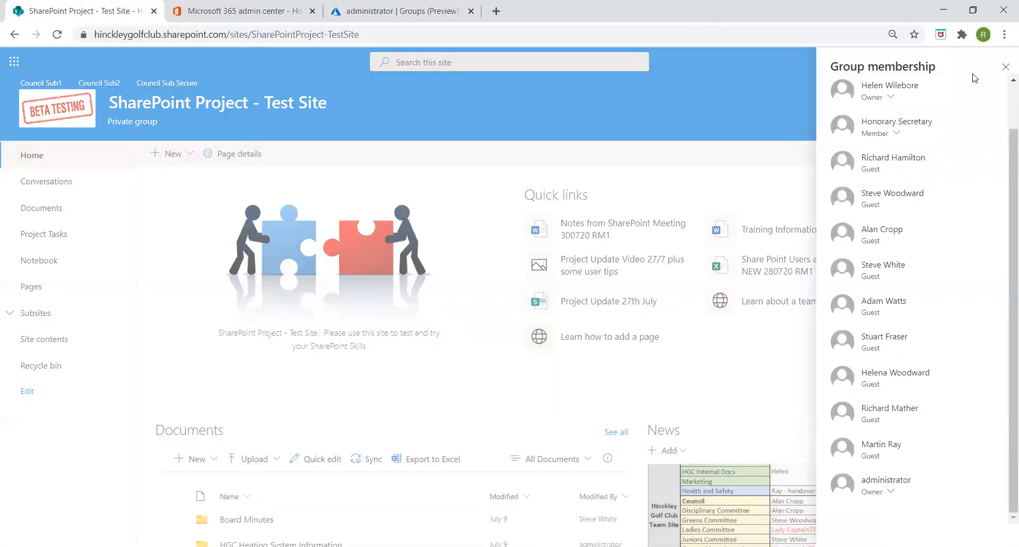
# - Close the test site's Group membership panel
pyautogui.scroll(1, 919, 165)
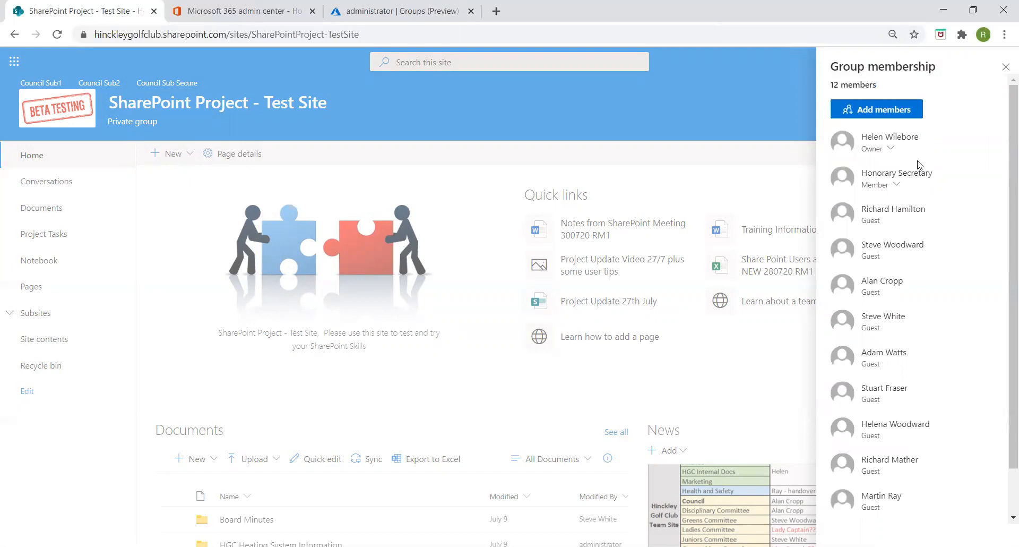
pyautogui.click(1006, 68)
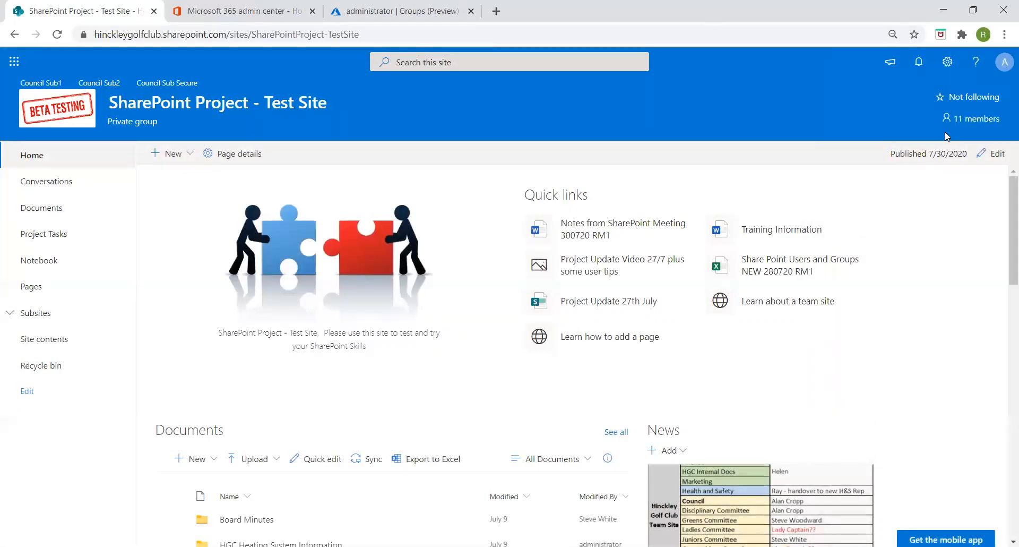
# - Open Site permissions from the gear menu, expand Site owners, and show all 12 group members
pyautogui.click(945, 64)
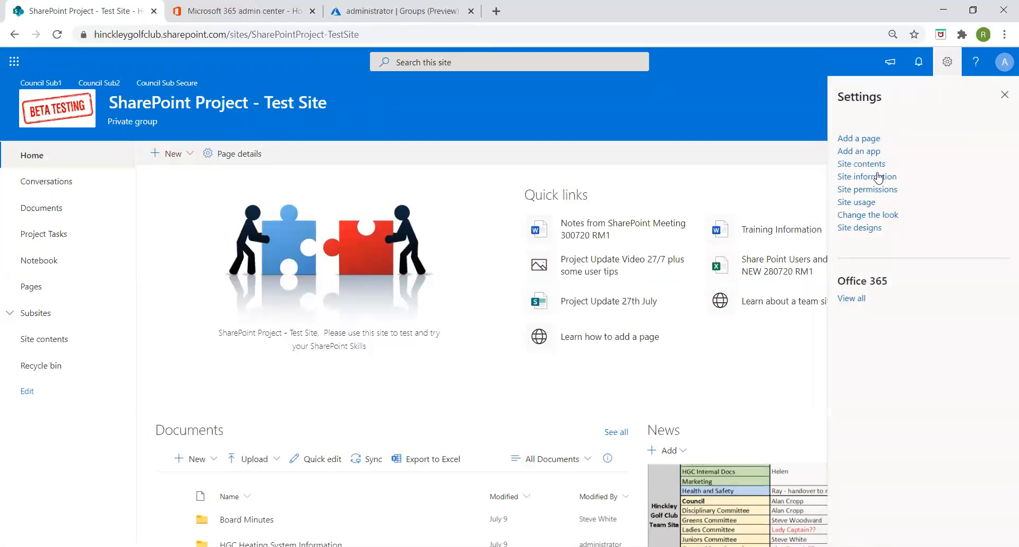
pyautogui.click(862, 189)
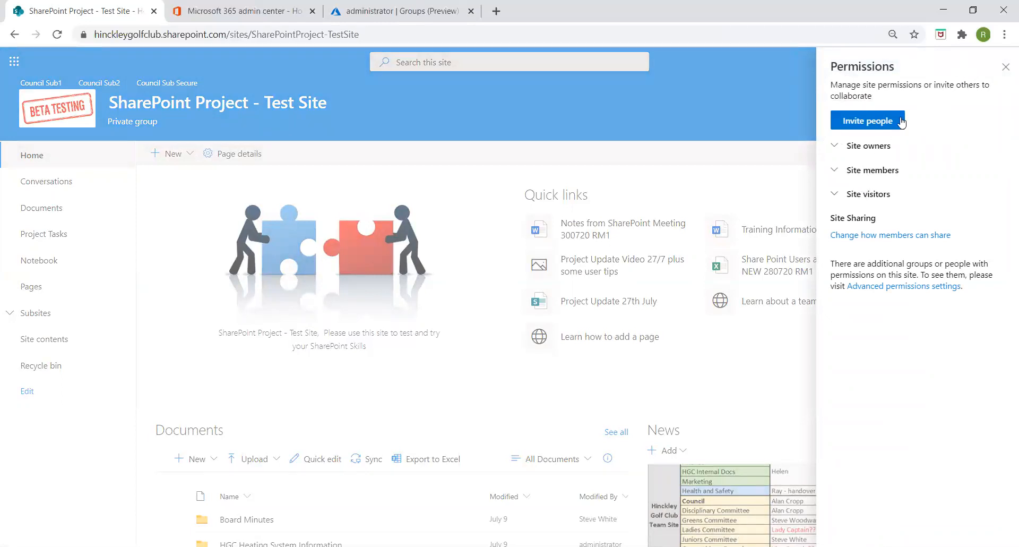
pyautogui.click(835, 149)
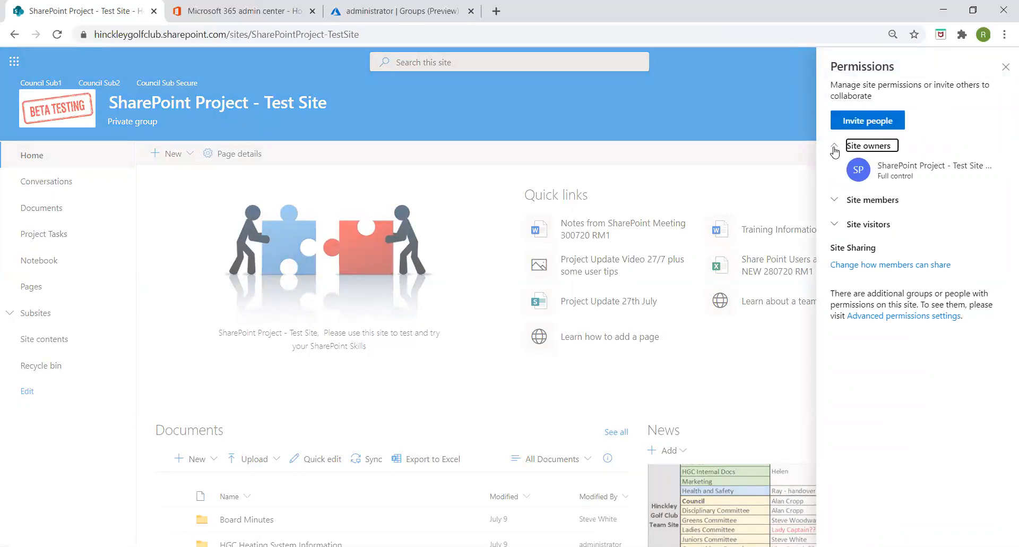
pyautogui.moveTo(859, 173)
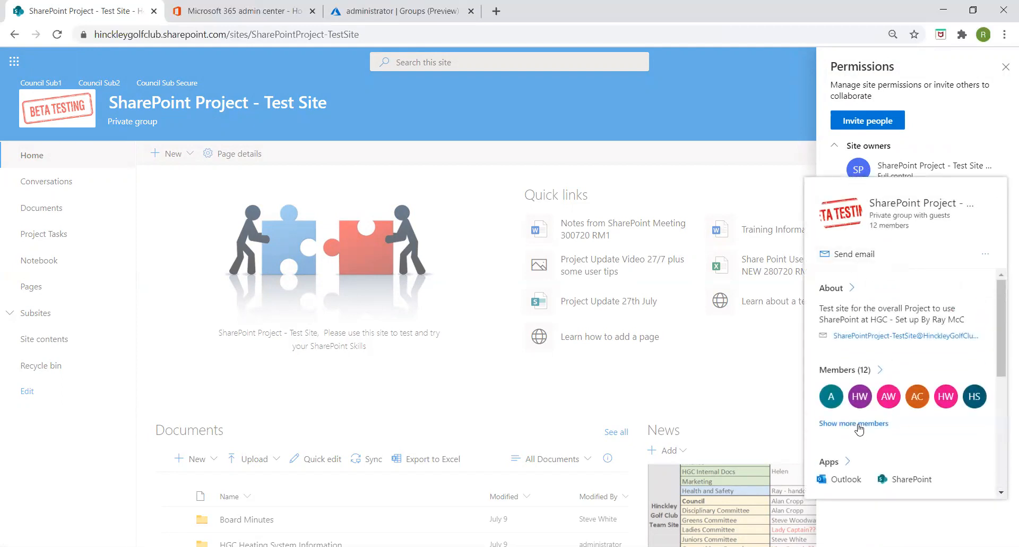
pyautogui.click(858, 423)
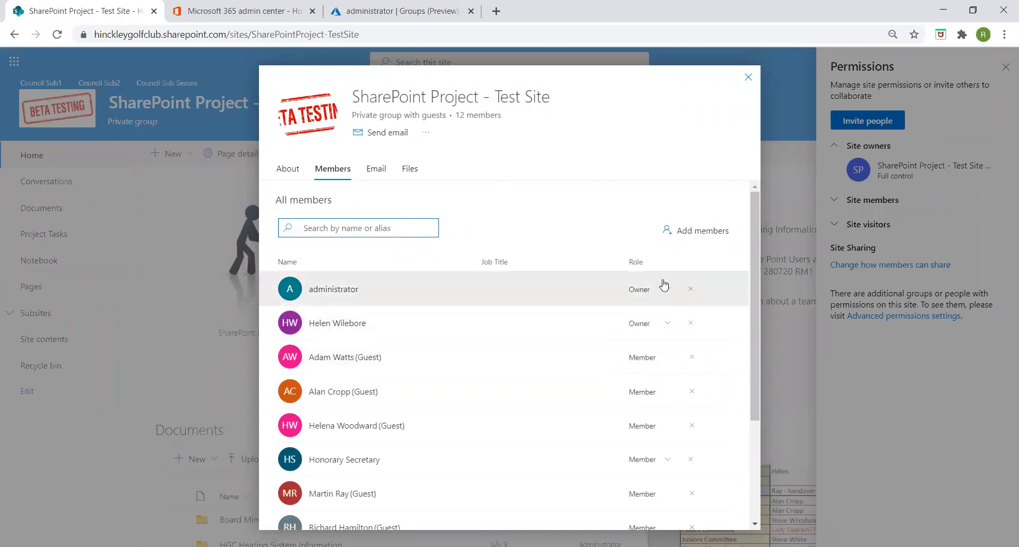
pyautogui.moveTo(758, 372); pyautogui.dragTo(753, 249)
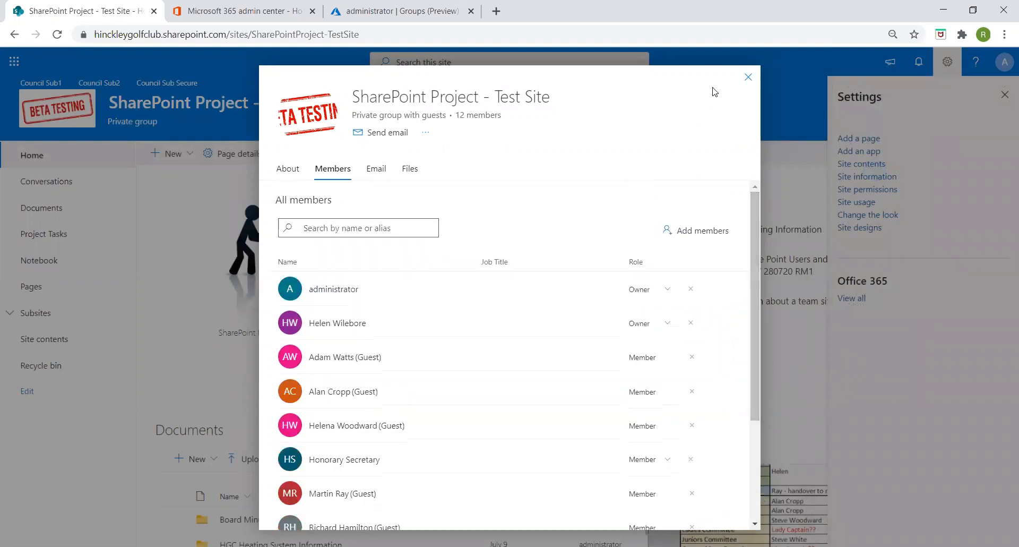
# - In site permissions, remove the guest from Site members, leaving only the project group there
pyautogui.click(748, 78)
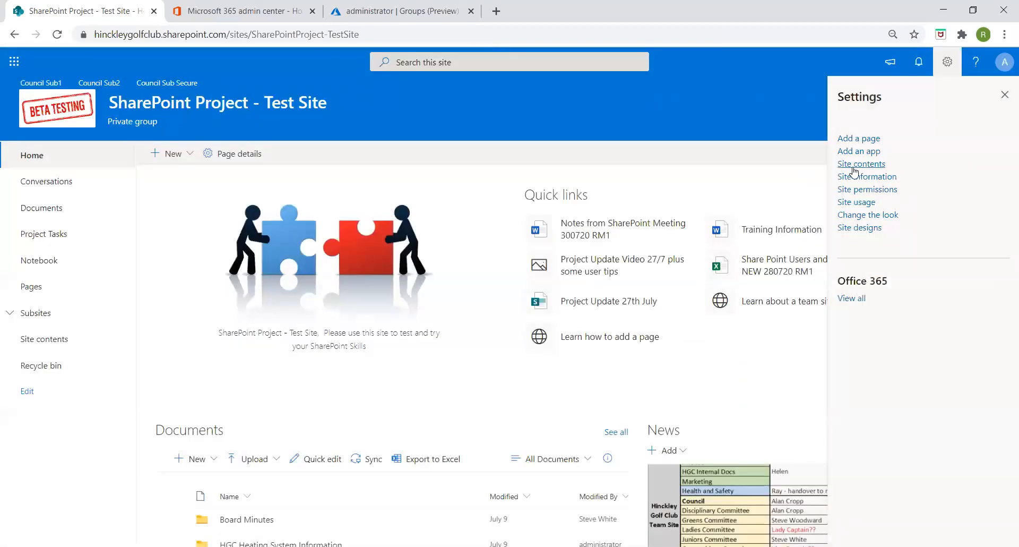
pyautogui.click(858, 190)
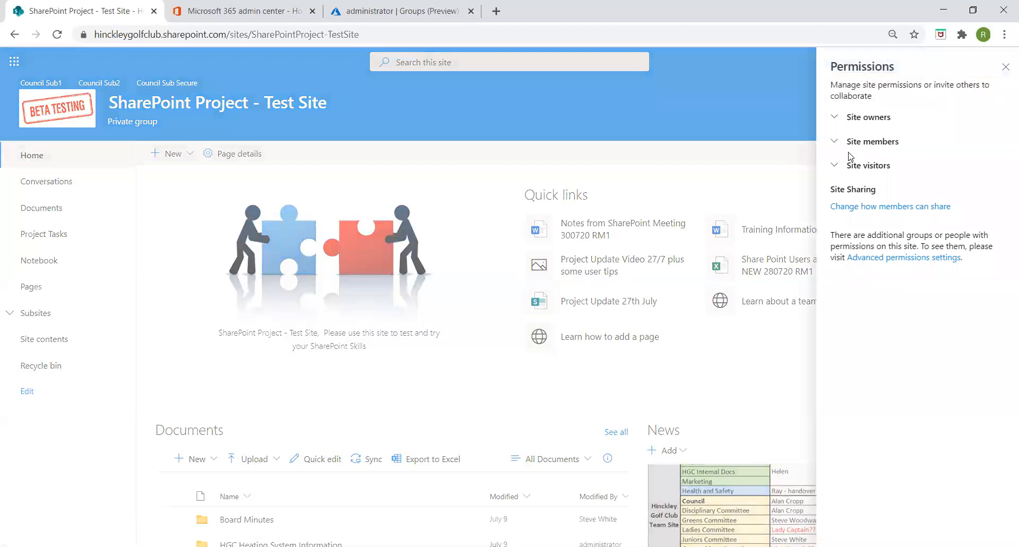
pyautogui.click(836, 144)
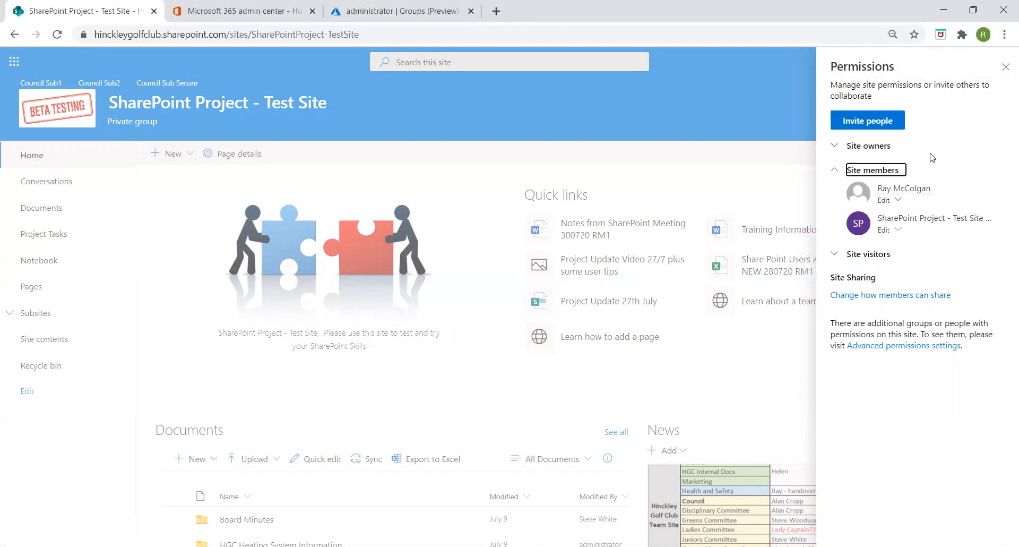
pyautogui.moveTo(860, 225)
pyautogui.click(898, 204)
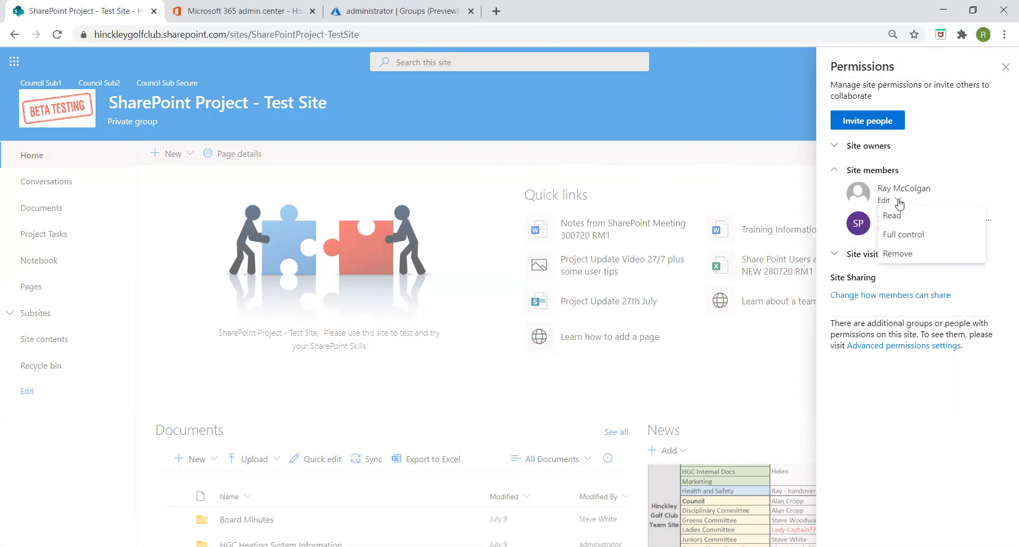
pyautogui.click(901, 255)
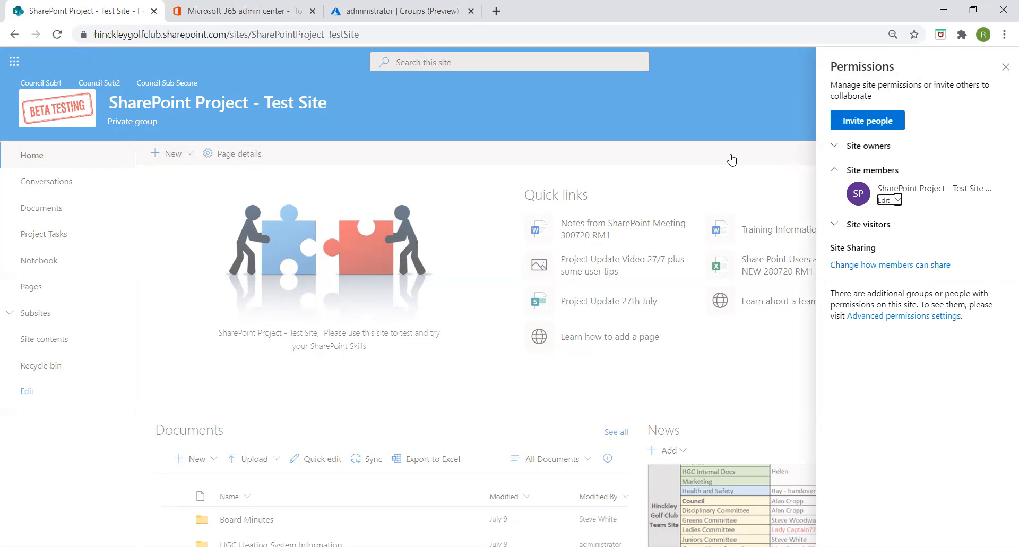
pyautogui.click(871, 122)
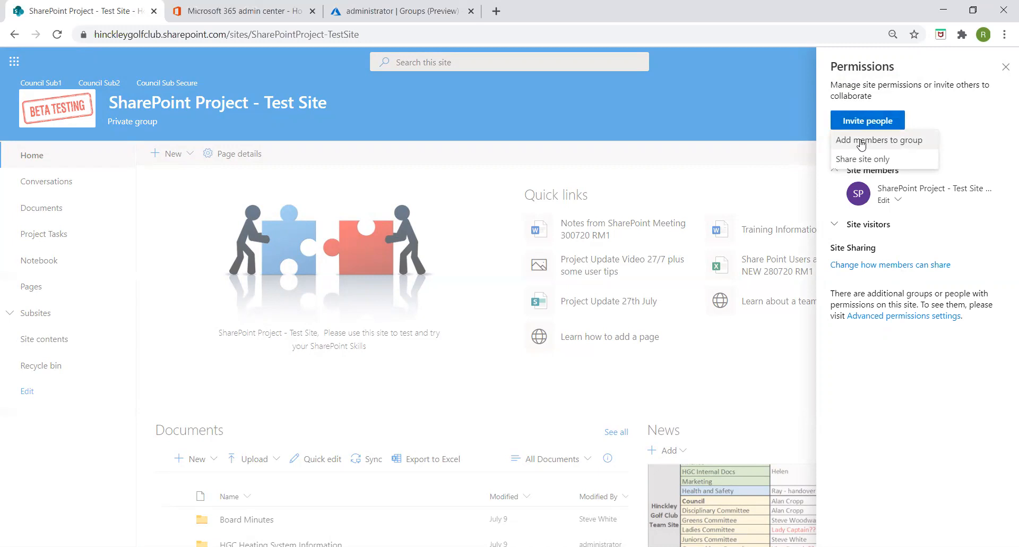
# - Open the group's Add members pane, try several name searches, then close it without adding anyone
pyautogui.click(861, 142)
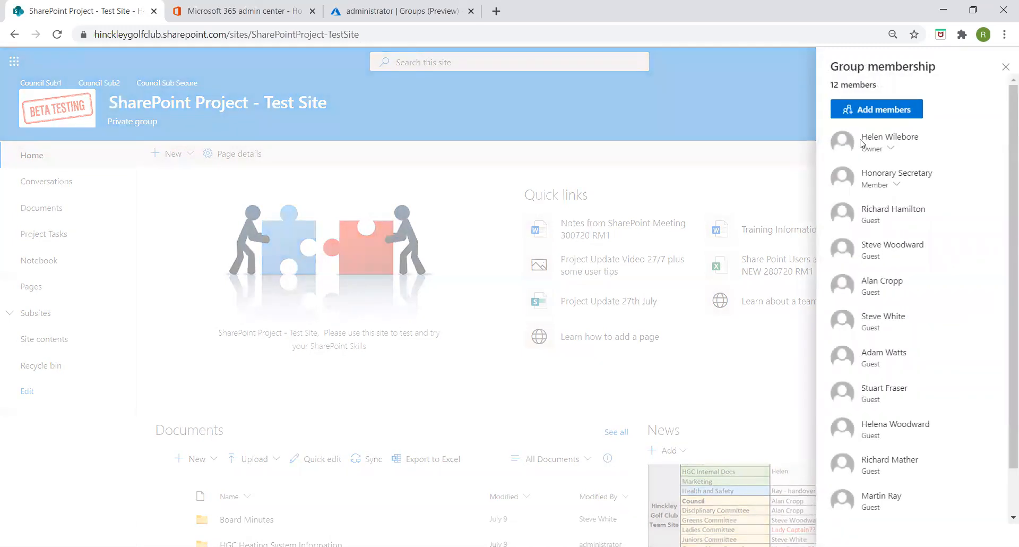
pyautogui.click(870, 111)
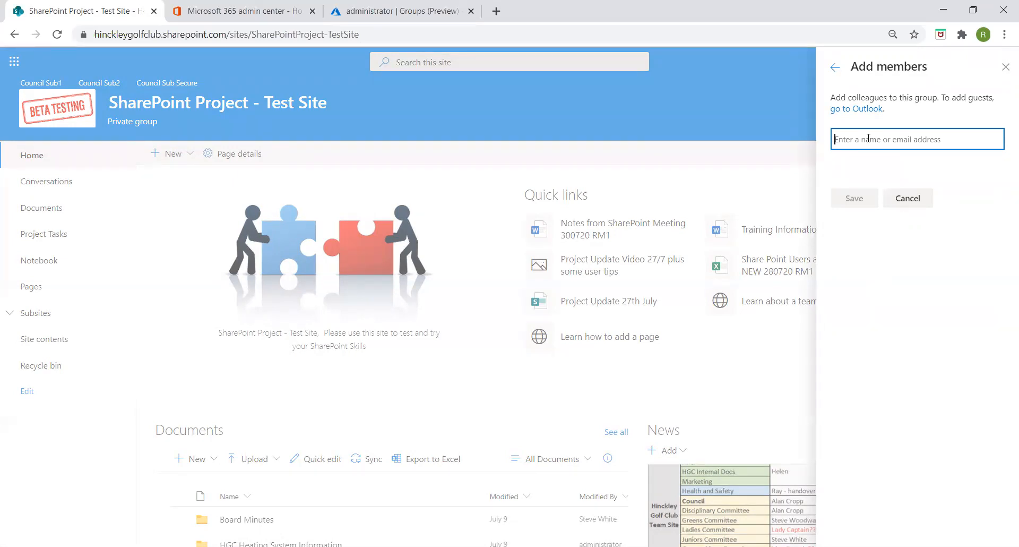
pyautogui.write('ca')
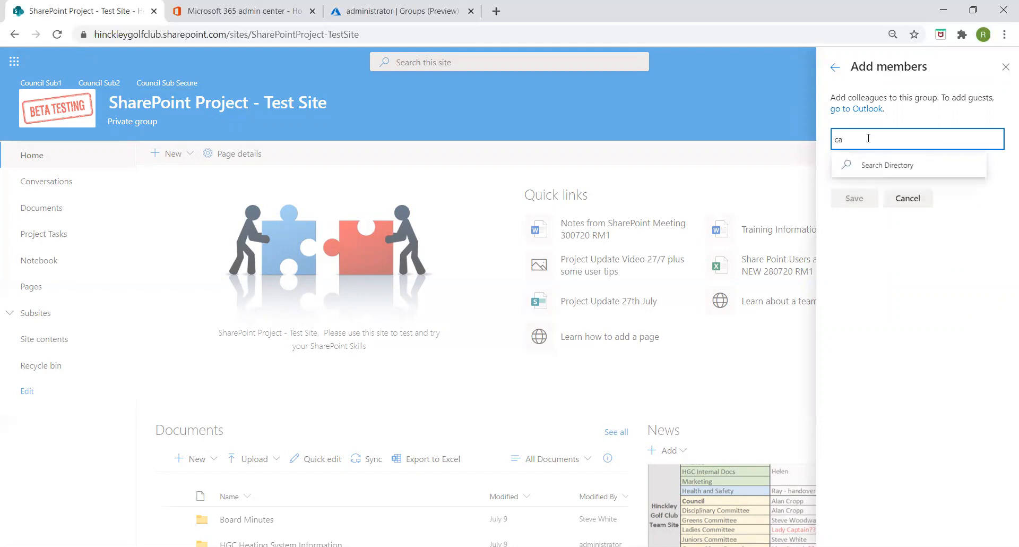
pyautogui.write('ther')
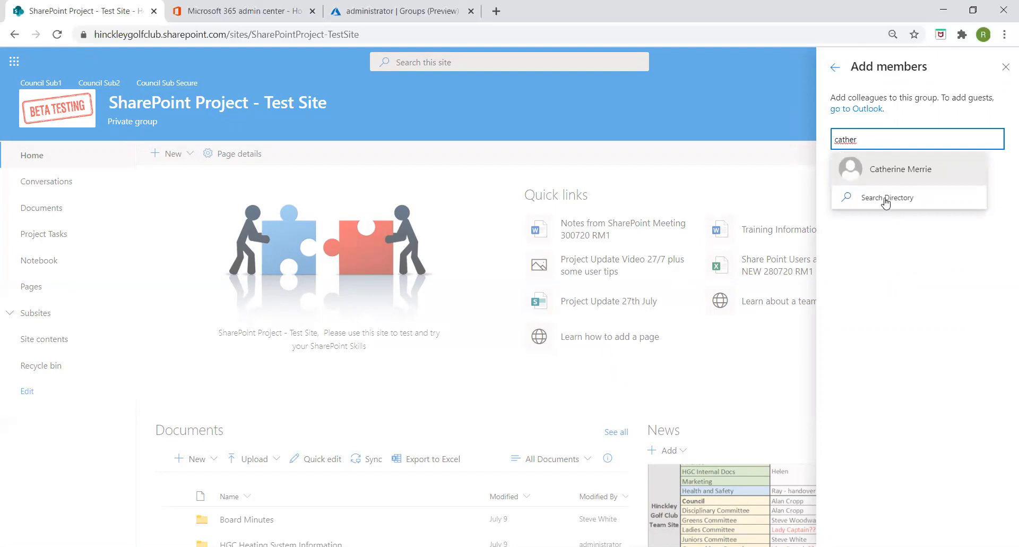
pyautogui.press('BackSpace')
pyautogui.press('BackSpace')
pyautogui.press('BackSpace')
pyautogui.press('BackSpace')
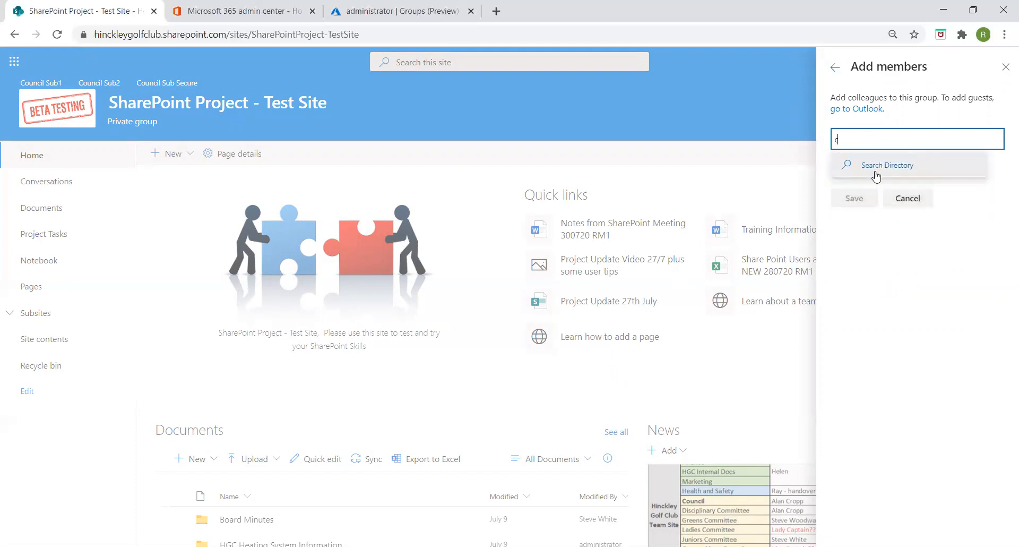
pyautogui.press('BackSpace')
pyautogui.write('ray')
pyautogui.press('BackSpace')
pyautogui.press('BackSpace')
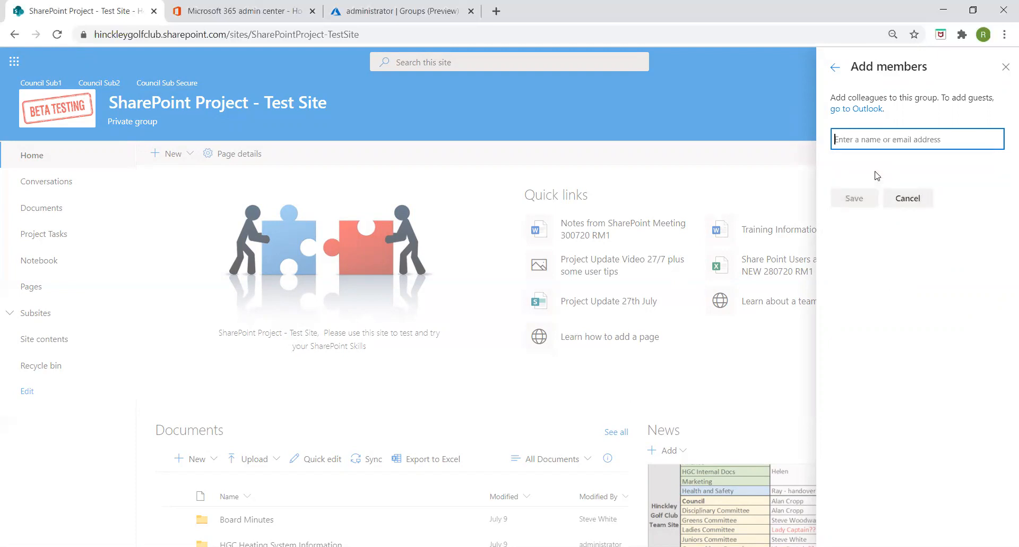
pyautogui.write('lady')
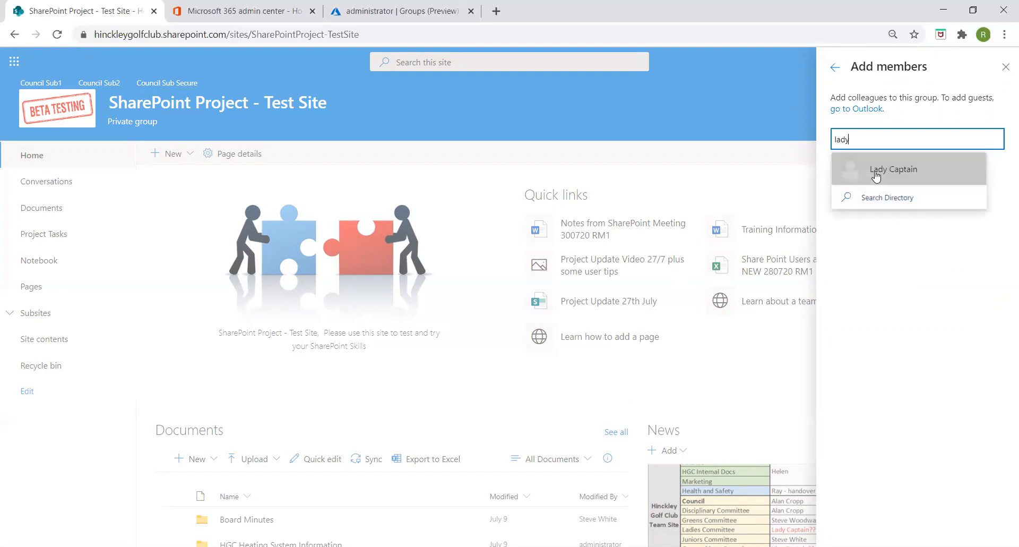
pyautogui.press('BackSpace')
pyautogui.press('BackSpace')
pyautogui.press('BackSpace')
pyautogui.press('BackSpace')
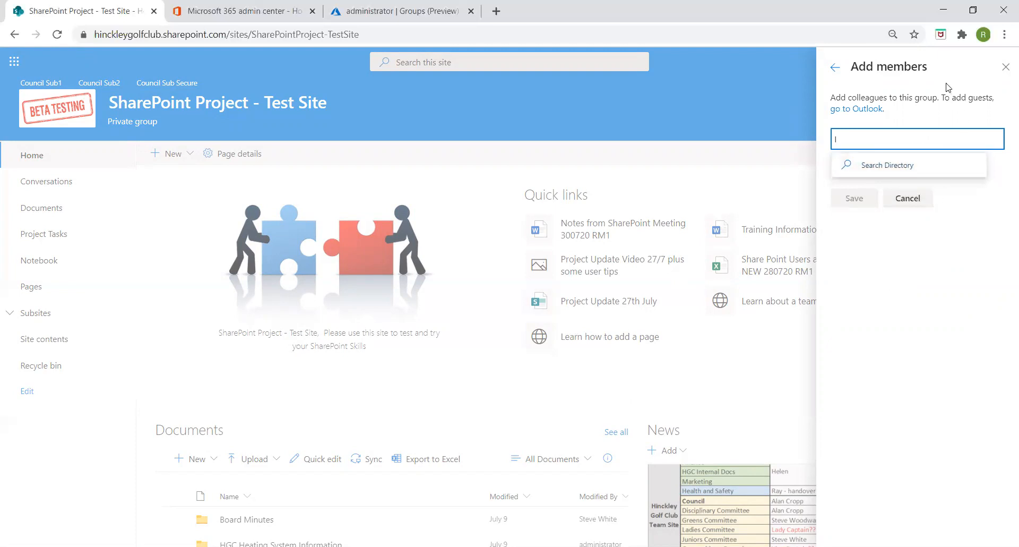
pyautogui.click(1005, 75)
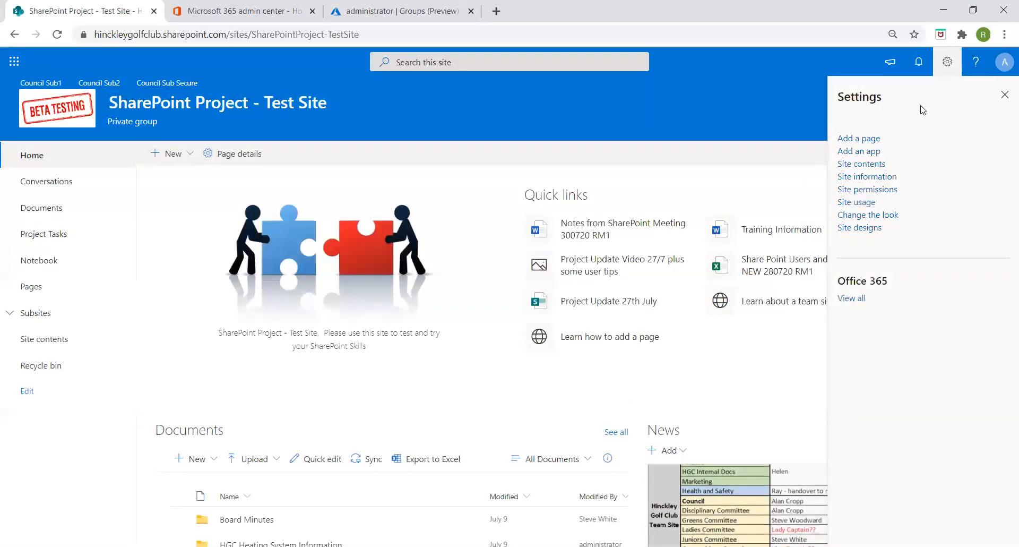
# - Choose Share site only, select the external guest as recipient and set Read permission
pyautogui.click(868, 190)
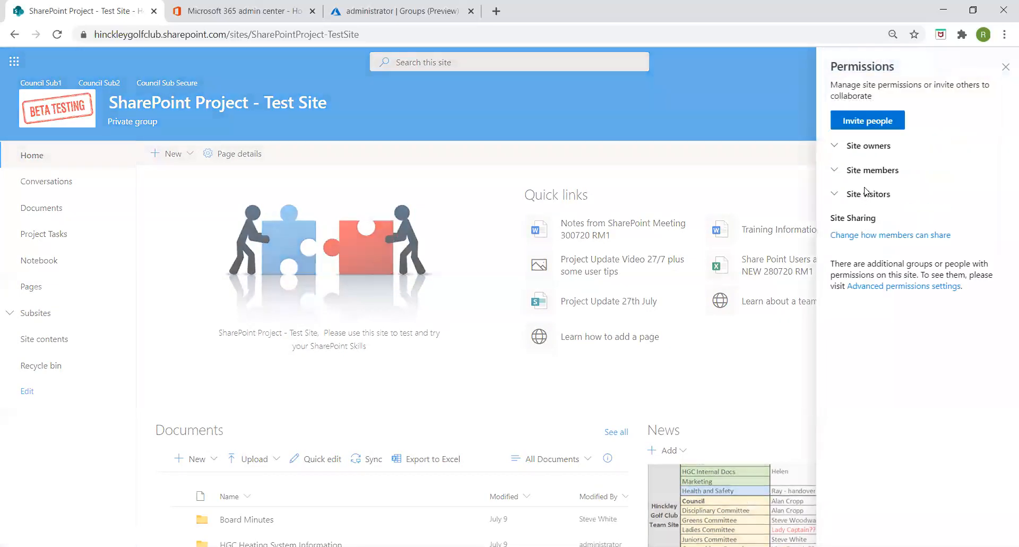
pyautogui.click(873, 123)
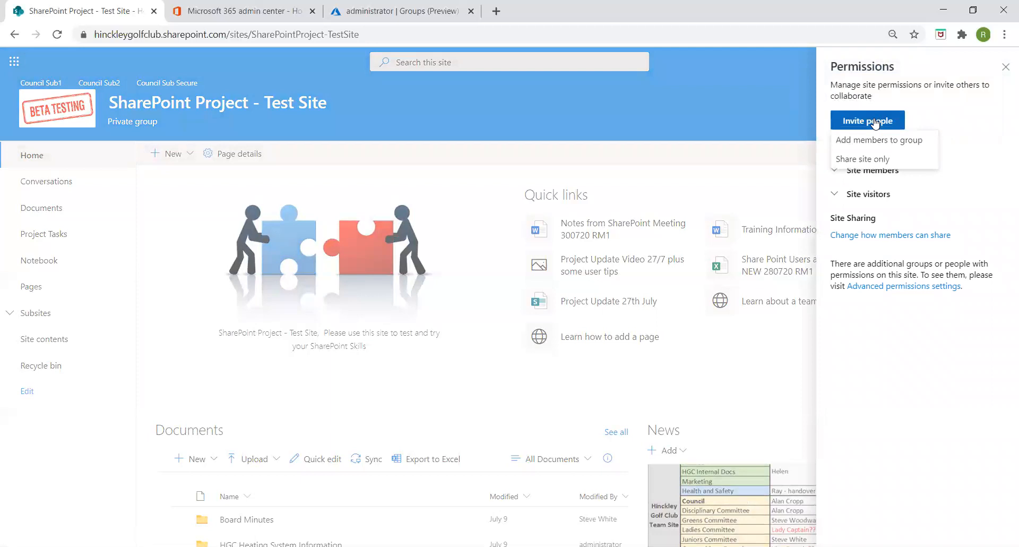
pyautogui.click(860, 162)
pyautogui.write('ray')
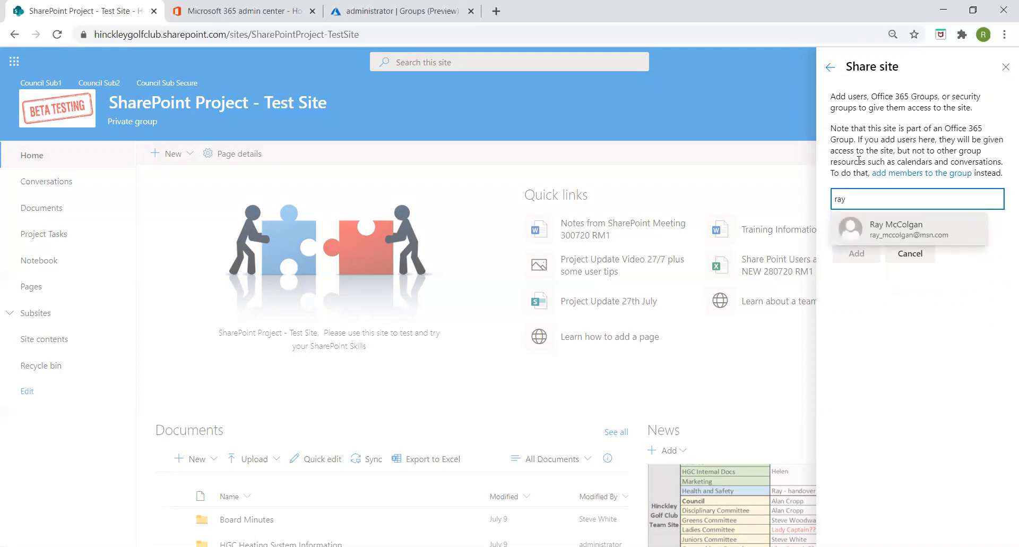
pyautogui.click(899, 229)
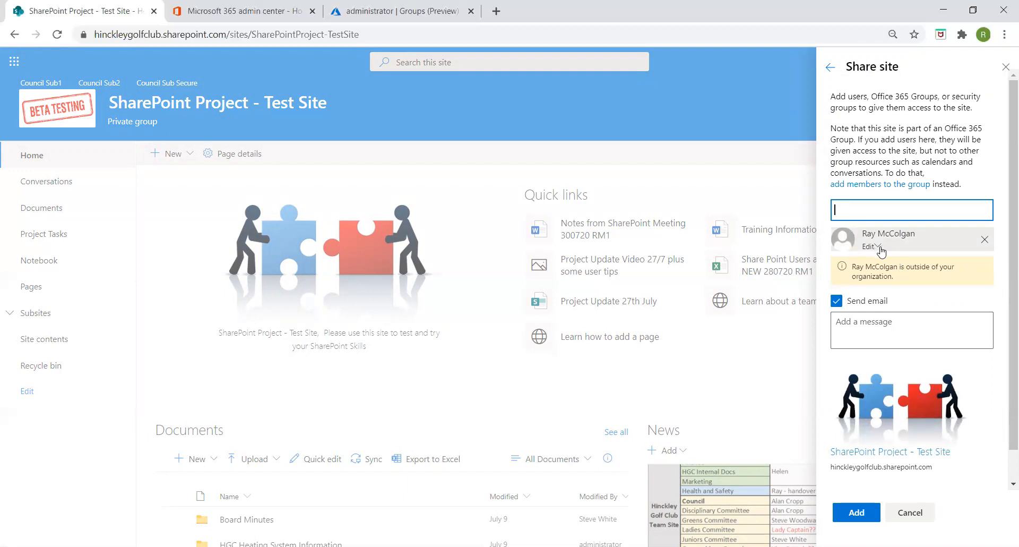
pyautogui.click(876, 247)
# - Add a short welcome message greeting the guest to the test site and send the invitation
pyautogui.click(843, 321)
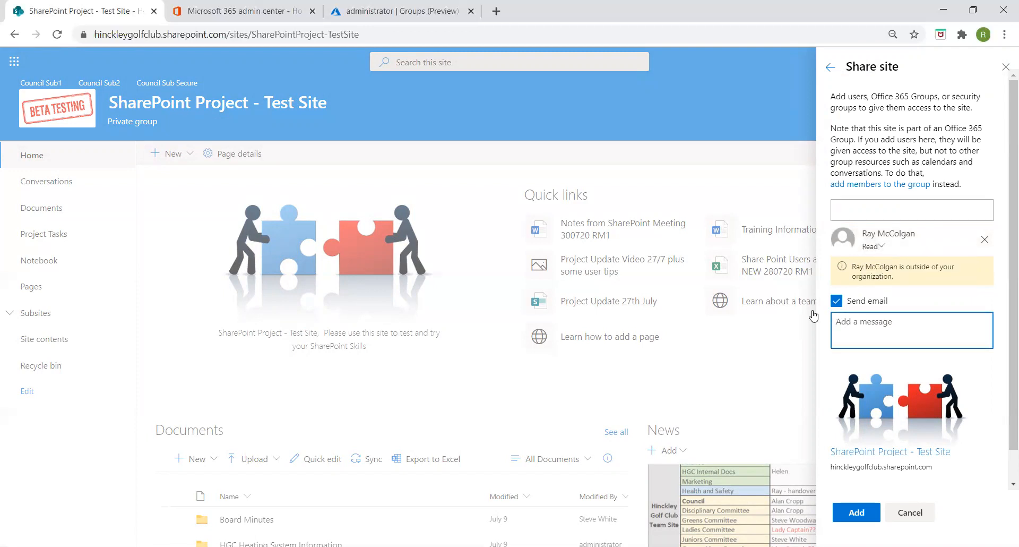
pyautogui.write('Hi Ray Welcome to the test site')
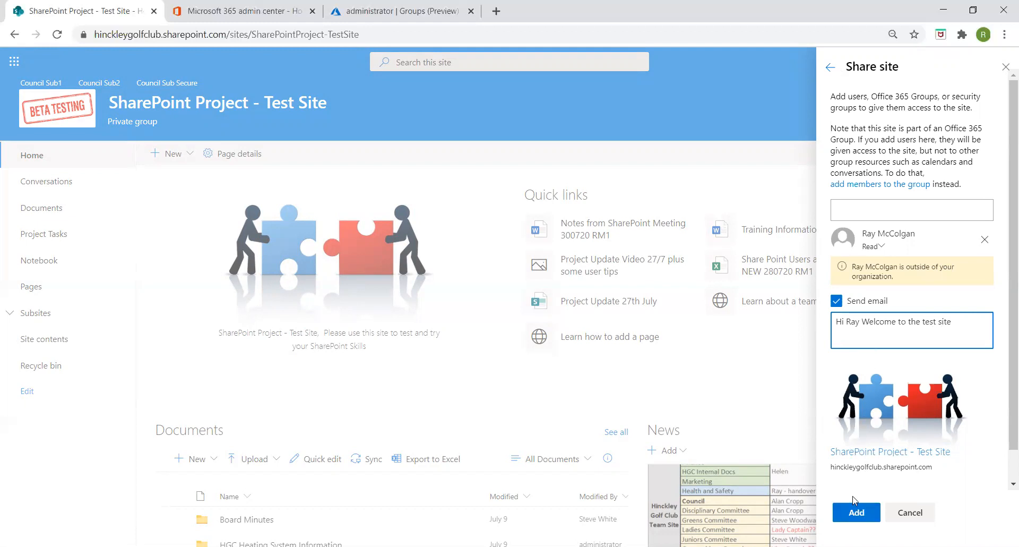
pyautogui.click(855, 514)
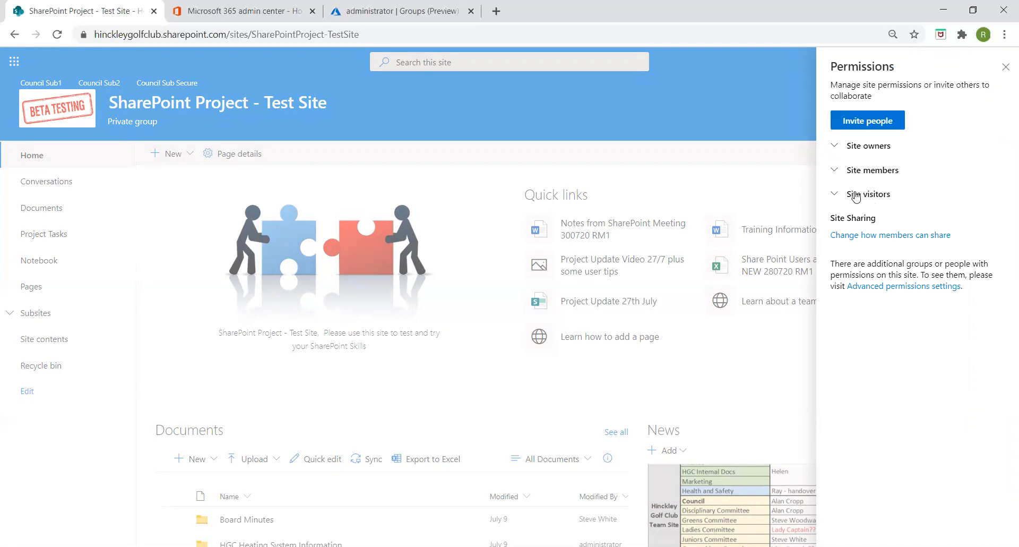
# - Expand Site owners, members and visitors to verify the guest's Read access, then close Permissions
pyautogui.click(836, 149)
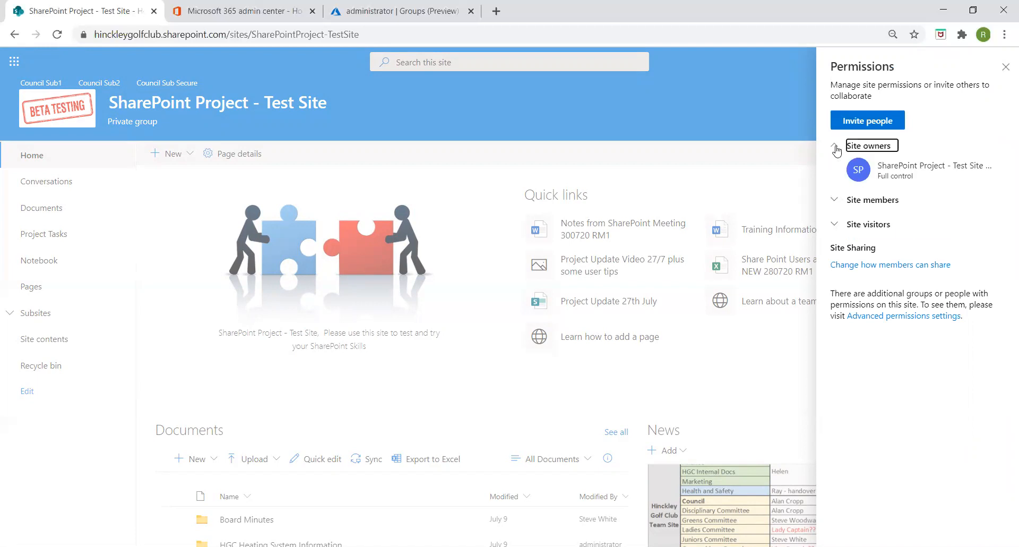
pyautogui.click(835, 203)
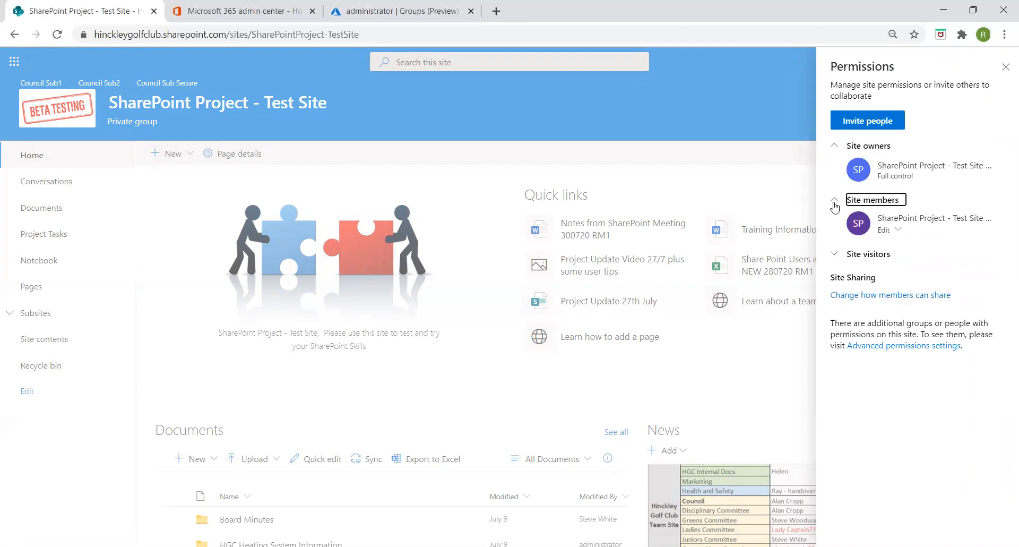
pyautogui.click(835, 255)
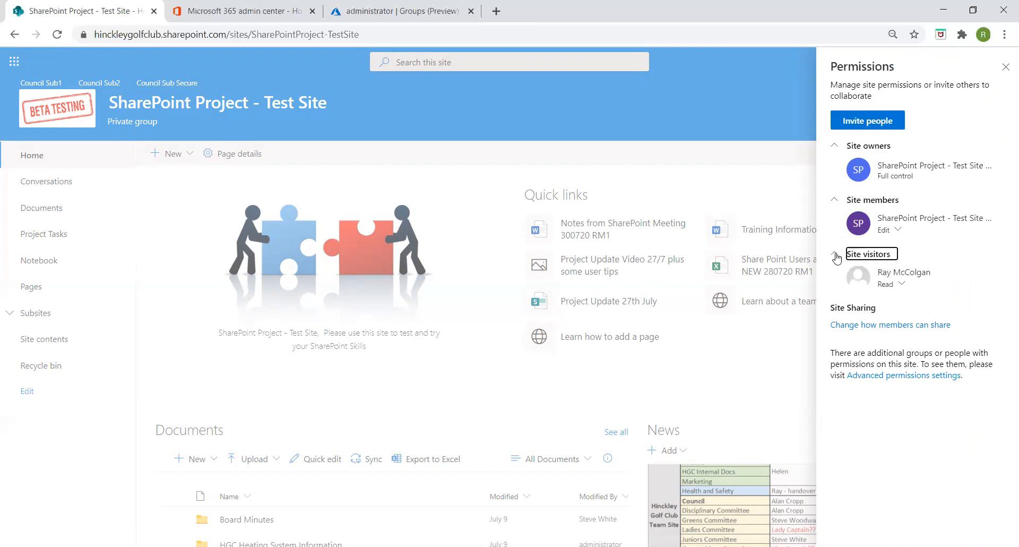
pyautogui.click(902, 284)
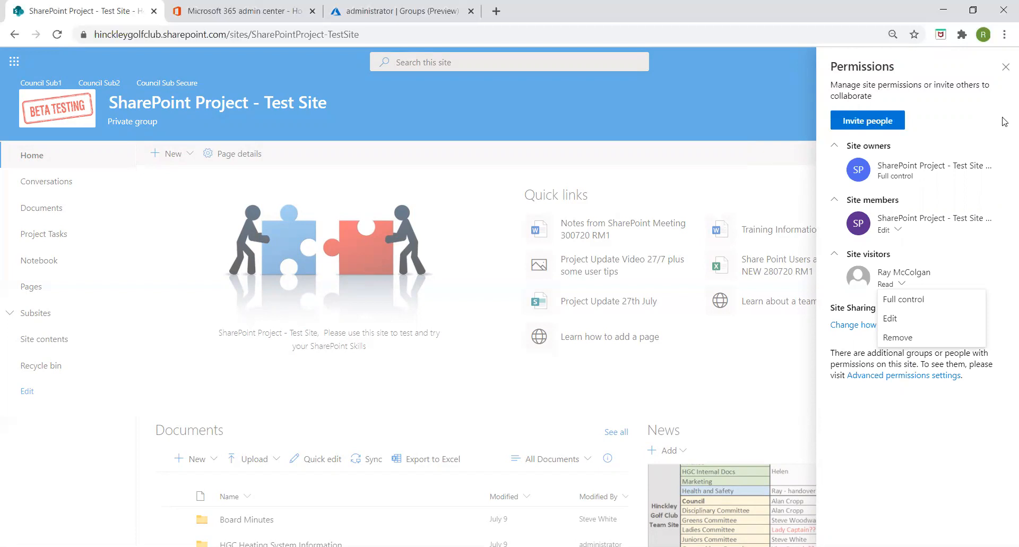
pyautogui.click(1005, 67)
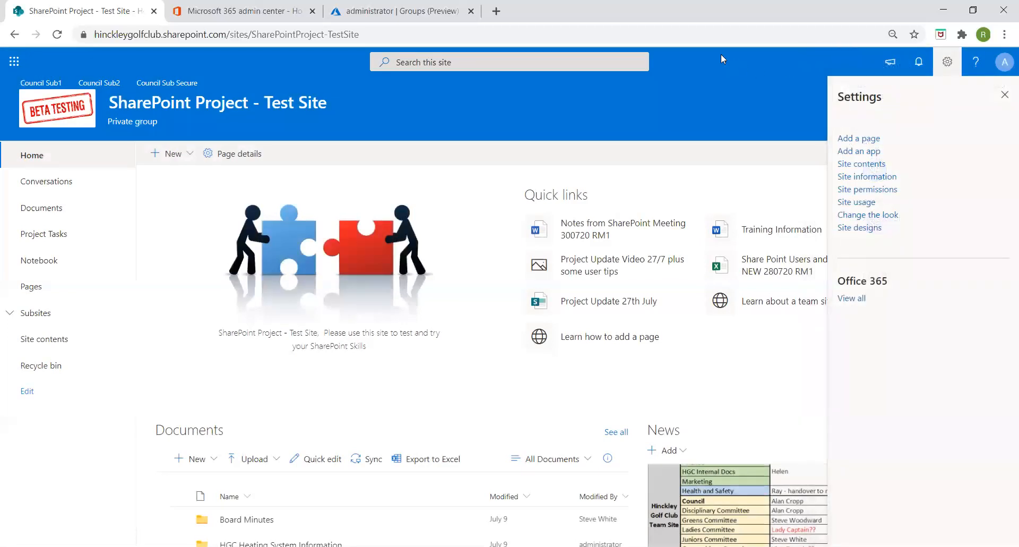